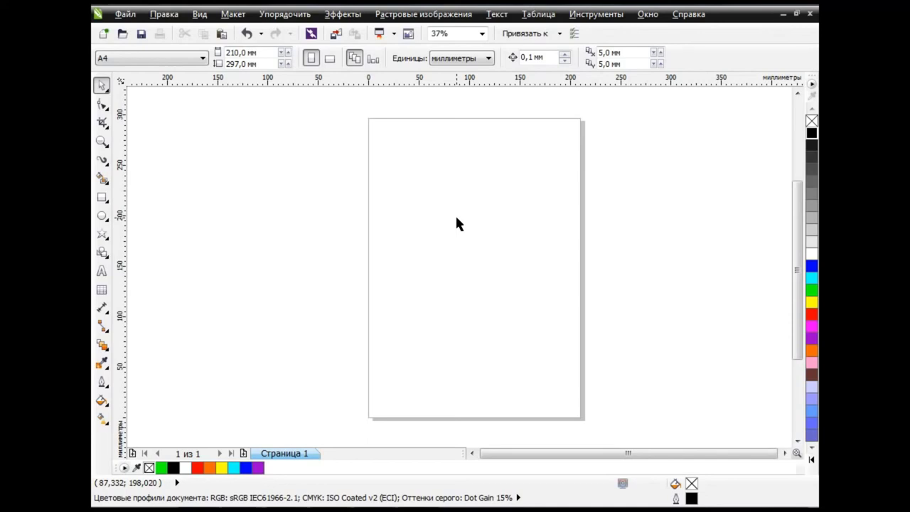
# Browse the rectangle and curve tool groups, then return to the Pick tool.
pyautogui.click(102, 196)
pyautogui.click(103, 162)
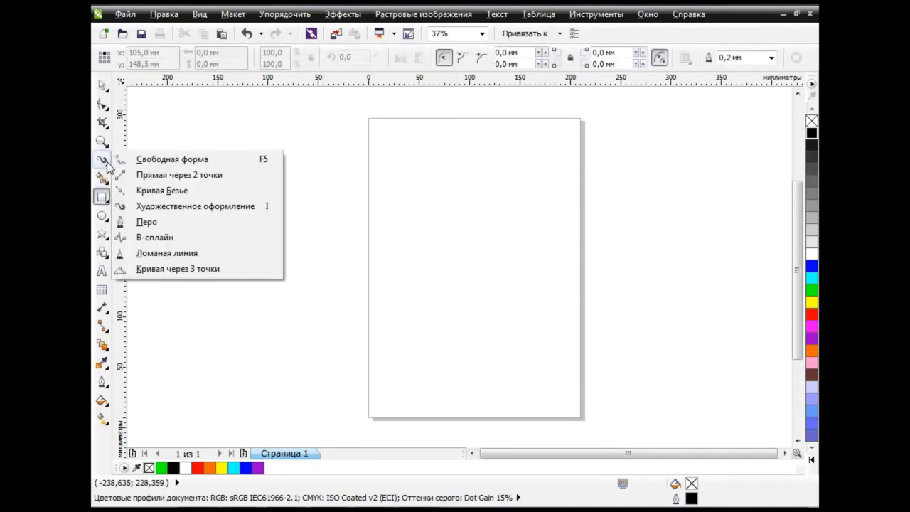
pyautogui.click(152, 211)
pyautogui.click(101, 85)
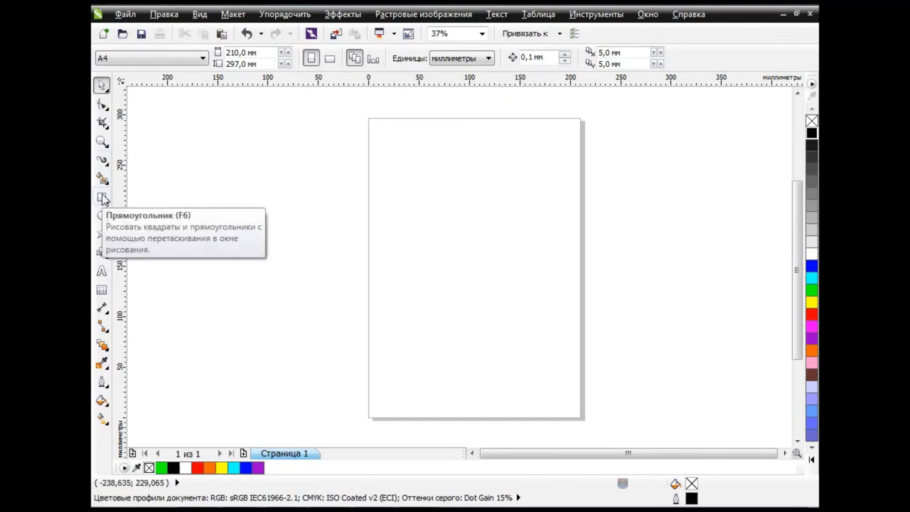
# Draw a wide ellipse across the page and convert it to curves (Ctrl+Q).
pyautogui.click(101, 218)
pyautogui.moveTo(258, 196)
pyautogui.mouseDown()
pyautogui.moveTo(619, 299)
pyautogui.moveTo(636, 324)
pyautogui.mouseUp()
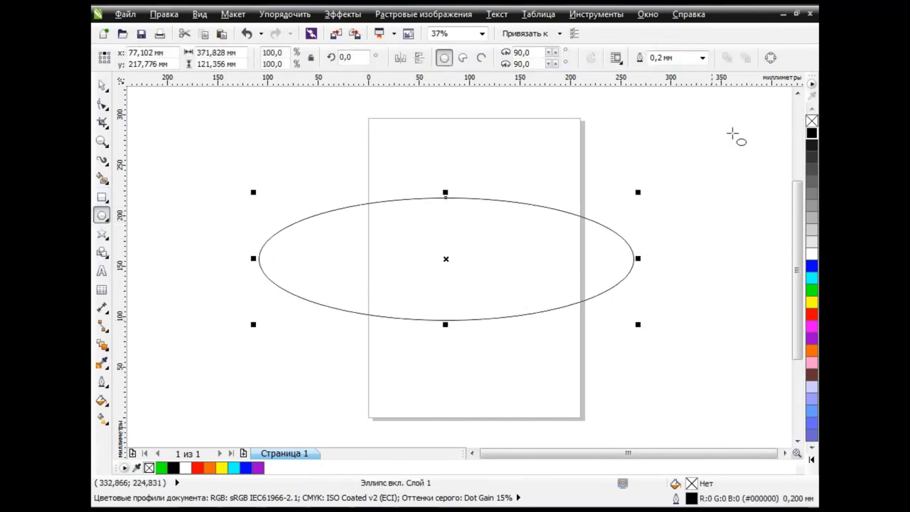
pyautogui.hotkey('ctrl', 'q')
pyautogui.press('F10')
# Reshape the curve's nodes into a swoosh with a flattened top and sharp pointed ends.
pyautogui.click(443, 199)
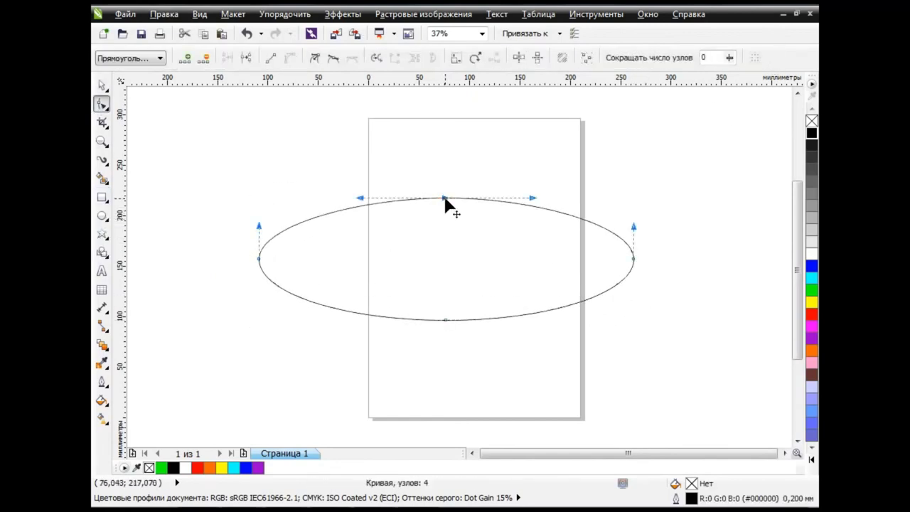
pyautogui.moveTo(443, 199); pyautogui.dragTo(449, 244)
pyautogui.moveTo(234, 211); pyautogui.dragTo(700, 324)
pyautogui.click(315, 59)
pyautogui.moveTo(589, 204); pyautogui.dragTo(684, 345)
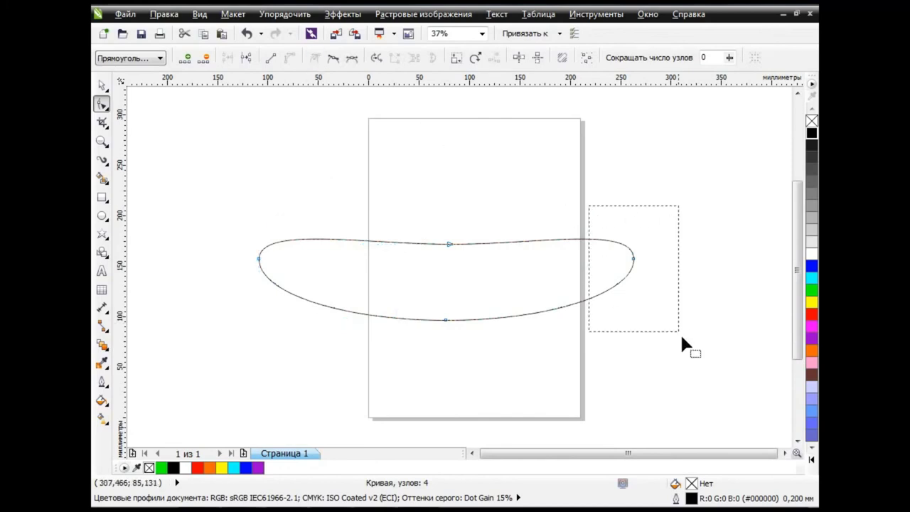
pyautogui.click(328, 220)
pyautogui.click(258, 258)
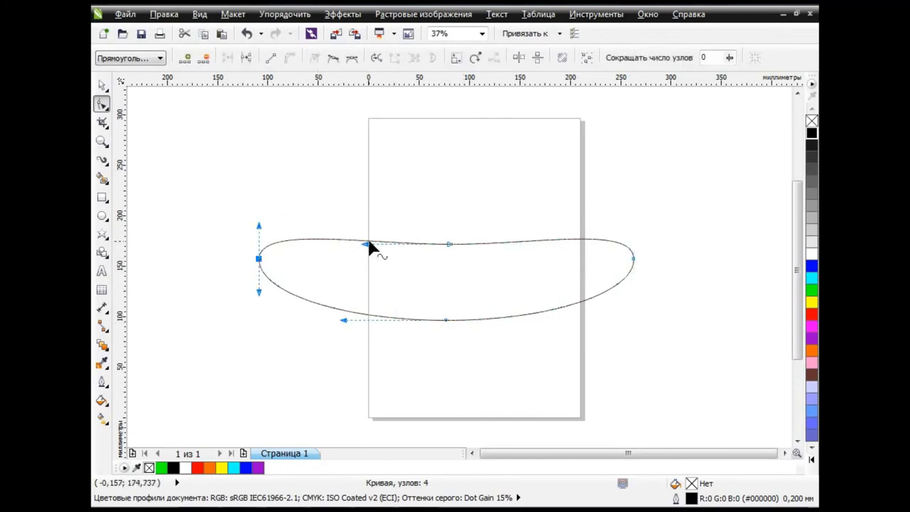
pyautogui.moveTo(371, 246); pyautogui.dragTo(348, 137)
pyautogui.moveTo(259, 291); pyautogui.dragTo(324, 205)
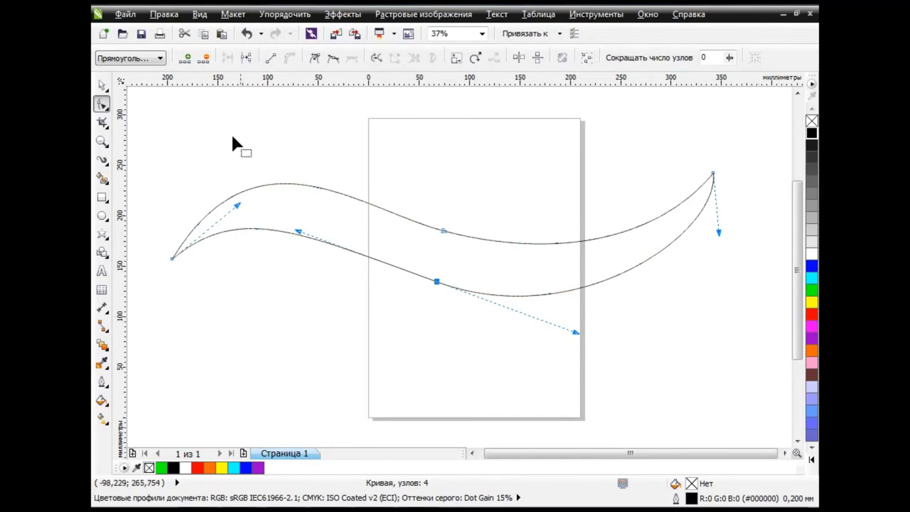
# Paste a duplicate of the wave and shrink it inside the original.
pyautogui.press('space')
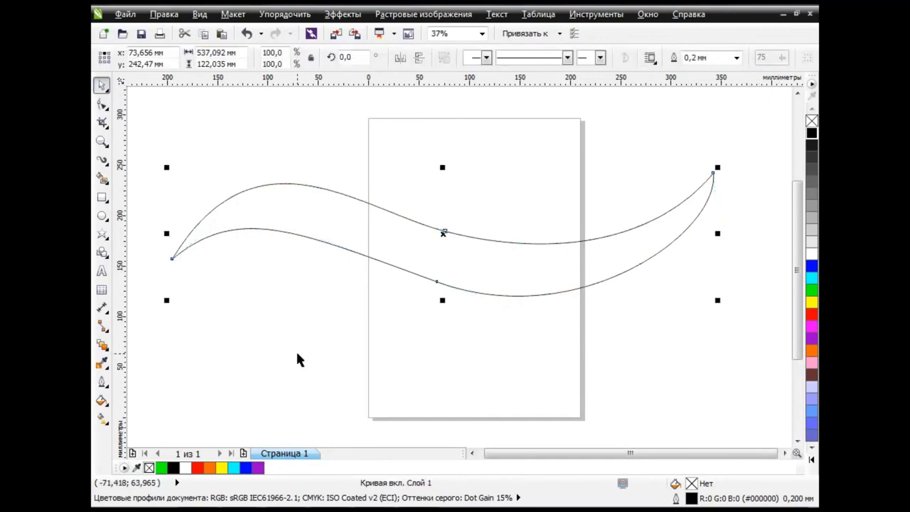
pyautogui.click(297, 359)
pyautogui.click(481, 269)
pyautogui.click(526, 362)
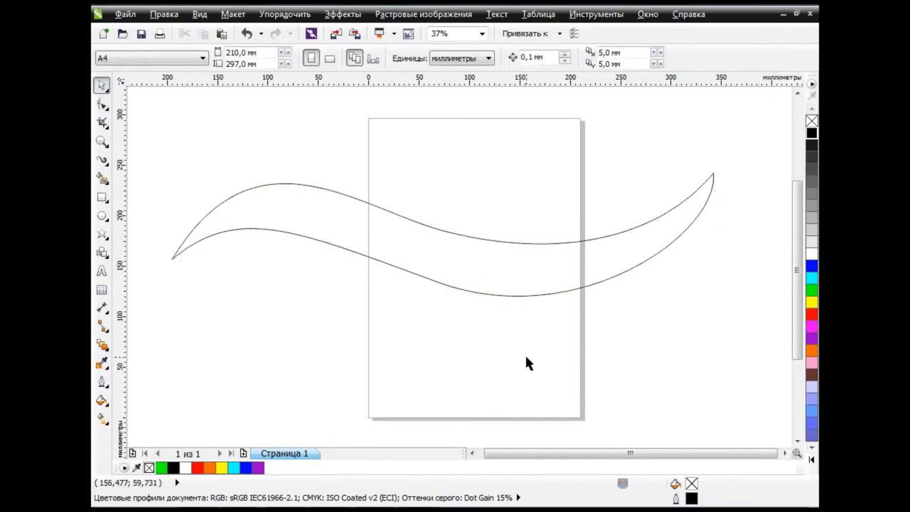
pyautogui.click(502, 275)
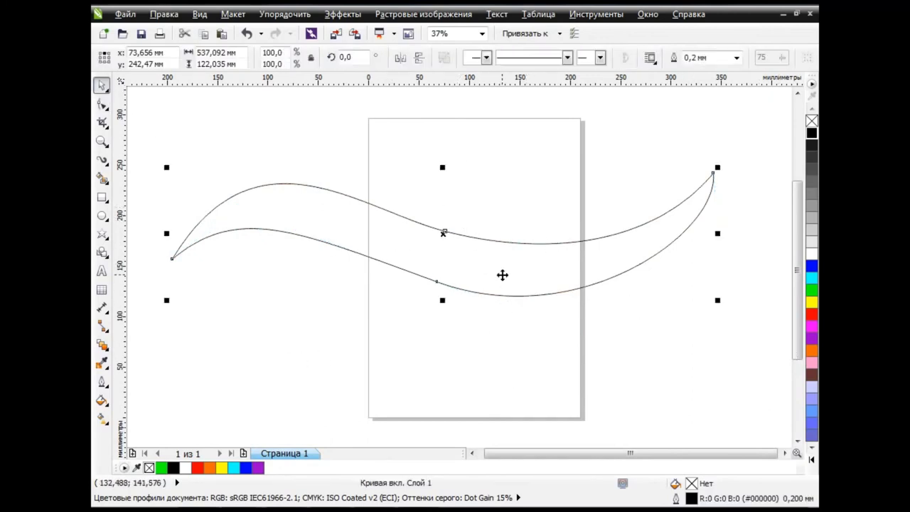
pyautogui.click(204, 34)
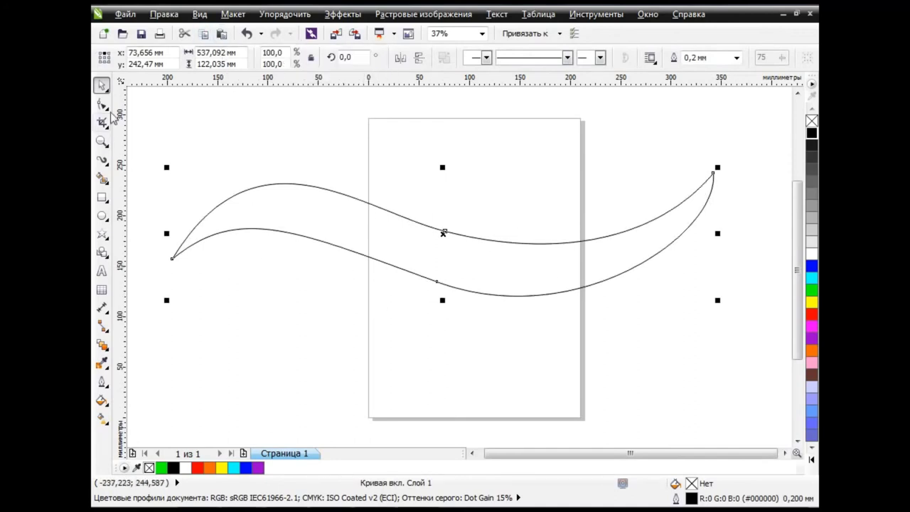
pyautogui.moveTo(716, 174); pyautogui.dragTo(545, 214)
pyautogui.moveTo(441, 242); pyautogui.dragTo(441, 248)
# Stretch the small wave's ends toward the big wave's tips and smooth its middle bend.
pyautogui.click(102, 104)
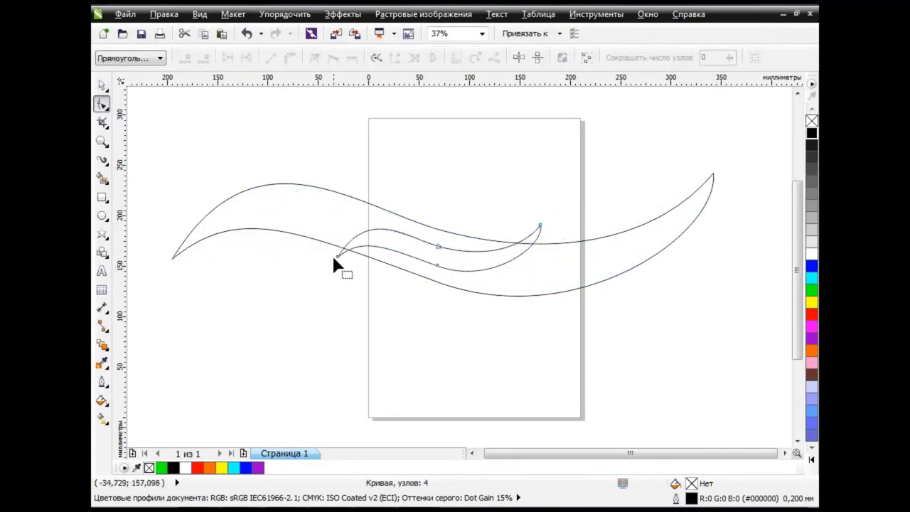
pyautogui.moveTo(337, 256); pyautogui.dragTo(199, 236)
pyautogui.moveTo(540, 226); pyautogui.dragTo(695, 205)
pyautogui.moveTo(437, 267)
pyautogui.mouseDown()
pyautogui.moveTo(562, 313)
pyautogui.moveTo(582, 298)
pyautogui.moveTo(437, 258)
pyautogui.mouseUp()
pyautogui.moveTo(583, 298); pyautogui.dragTo(589, 299)
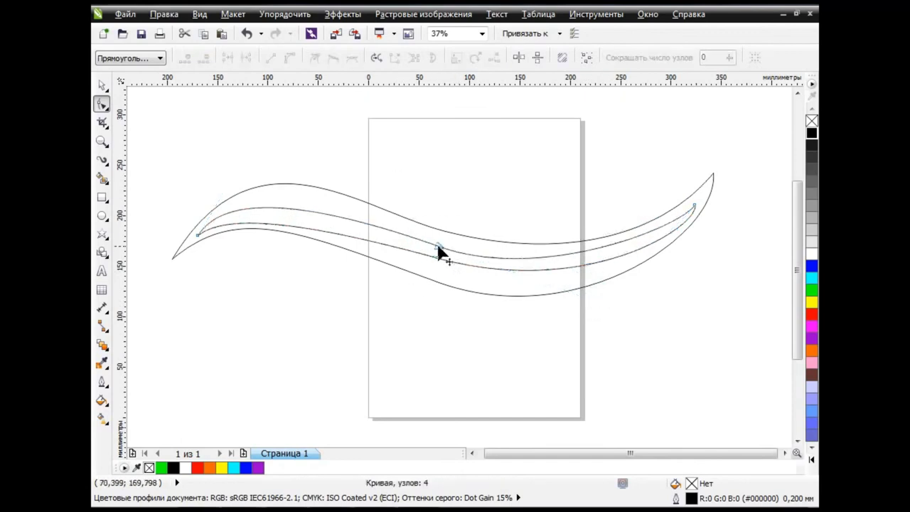
pyautogui.moveTo(440, 250)
pyautogui.mouseDown()
pyautogui.moveTo(436, 243)
pyautogui.moveTo(441, 251)
pyautogui.mouseUp()
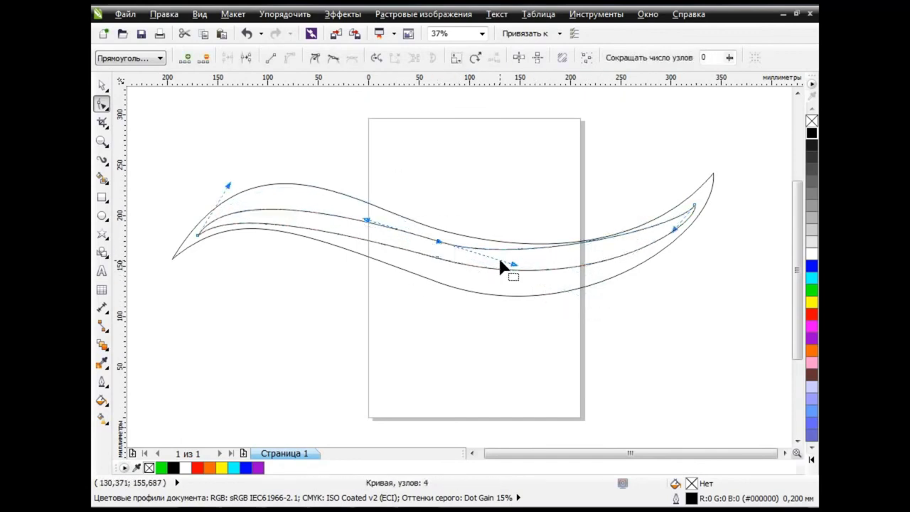
pyautogui.moveTo(504, 263); pyautogui.dragTo(567, 294)
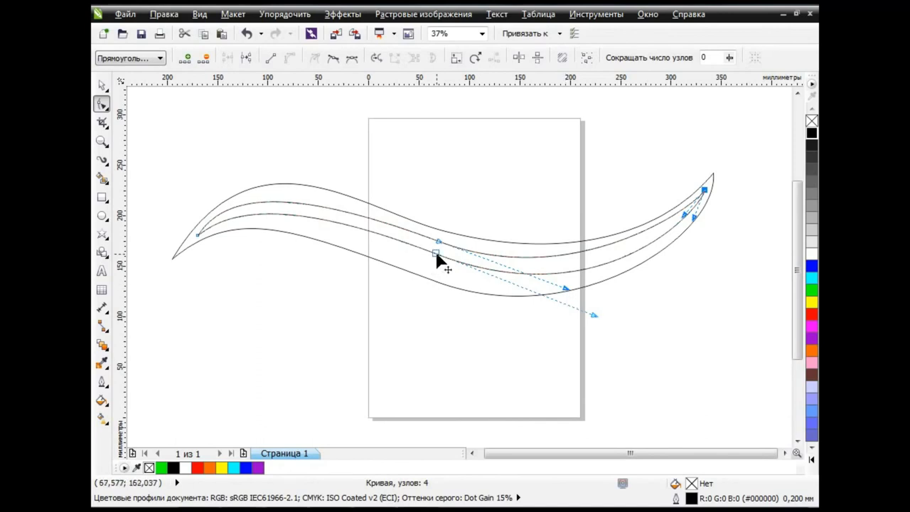
pyautogui.moveTo(436, 248); pyautogui.dragTo(436, 250)
pyautogui.moveTo(685, 221); pyautogui.dragTo(680, 233)
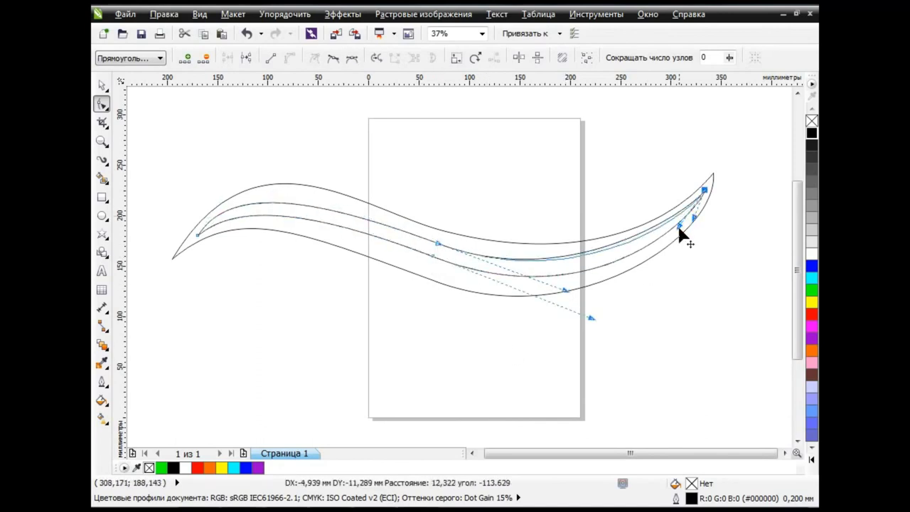
pyautogui.press('space')
# Set up a Linear, Custom fountain fill for the inner wave.
pyautogui.click(102, 400)
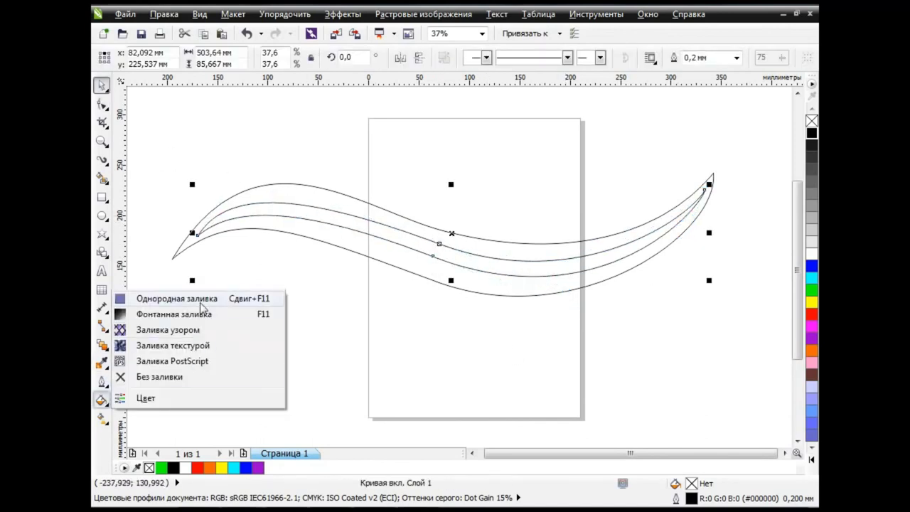
pyautogui.click(177, 298)
pyautogui.press('Escape')
pyautogui.click(101, 400)
pyautogui.click(174, 314)
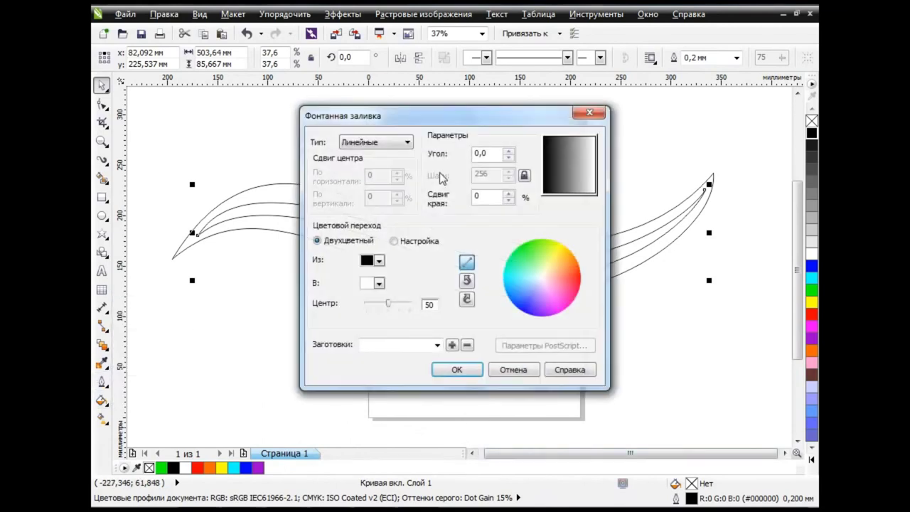
pyautogui.click(376, 142)
pyautogui.click(362, 152)
pyautogui.click(411, 241)
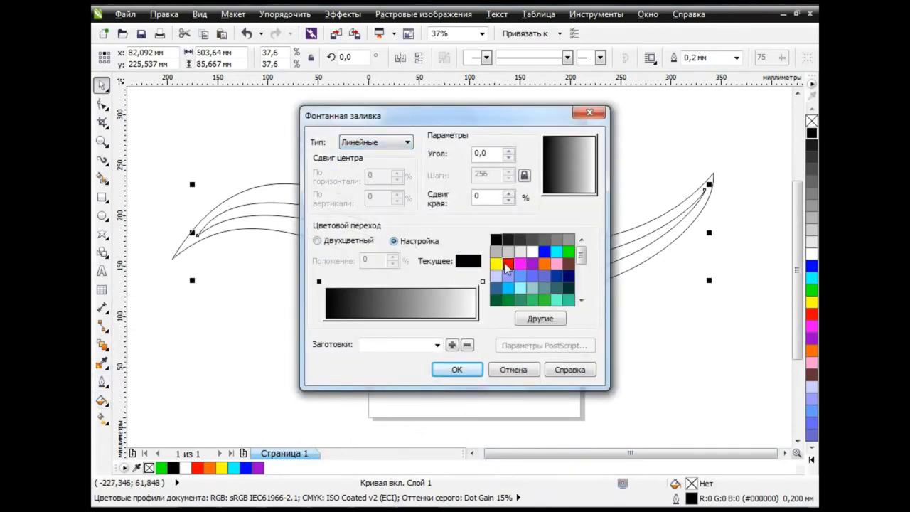
# Add rainbow stops red, orange, yellow, green, cyan and blue, and apply the gradient.
pyautogui.click(508, 263)
pyautogui.doubleClick(342, 281)
pyautogui.click(543, 263)
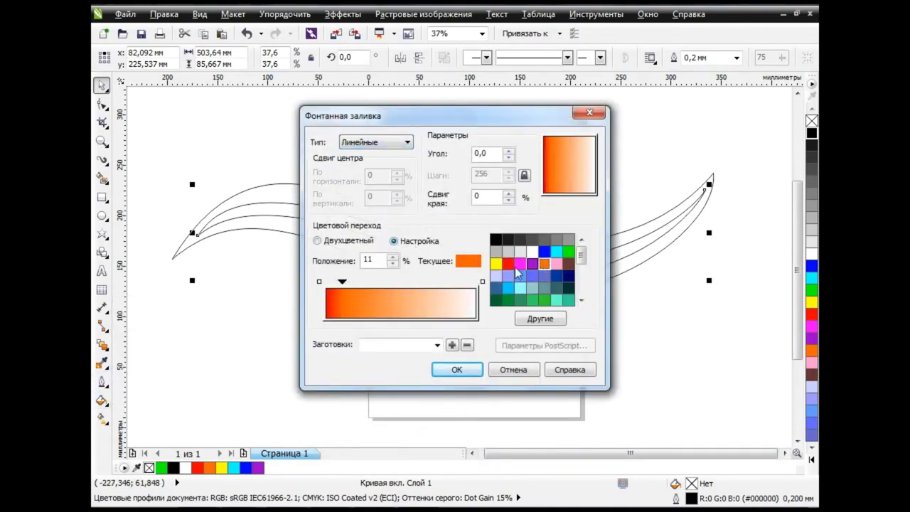
pyautogui.doubleClick(363, 282)
pyautogui.click(495, 262)
pyautogui.doubleClick(401, 281)
pyautogui.click(568, 251)
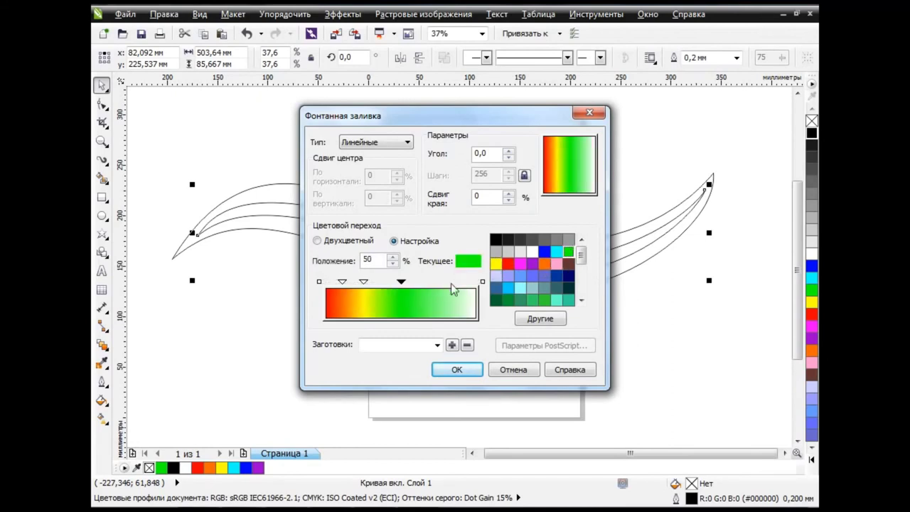
pyautogui.doubleClick(428, 281)
pyautogui.click(555, 251)
pyautogui.click(482, 281)
pyautogui.click(544, 251)
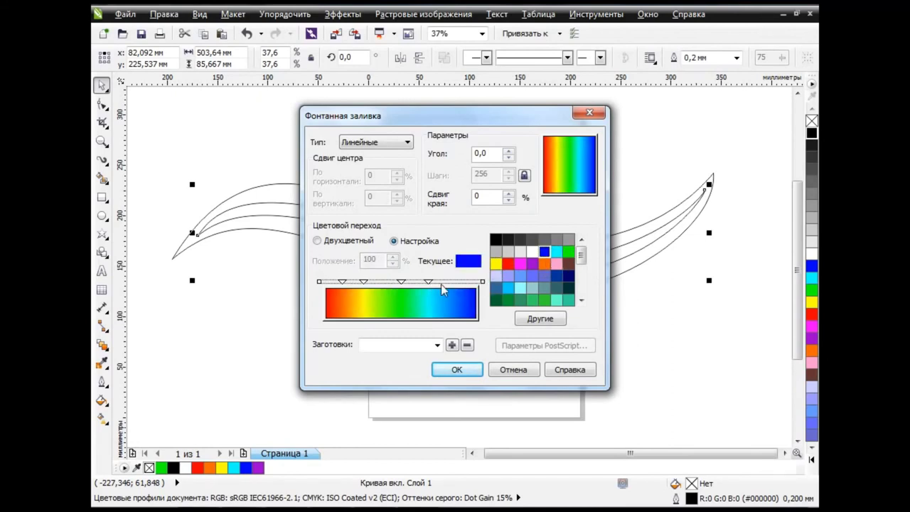
pyautogui.moveTo(428, 282)
pyautogui.mouseDown()
pyautogui.moveTo(443, 281)
pyautogui.moveTo(350, 282)
pyautogui.mouseUp()
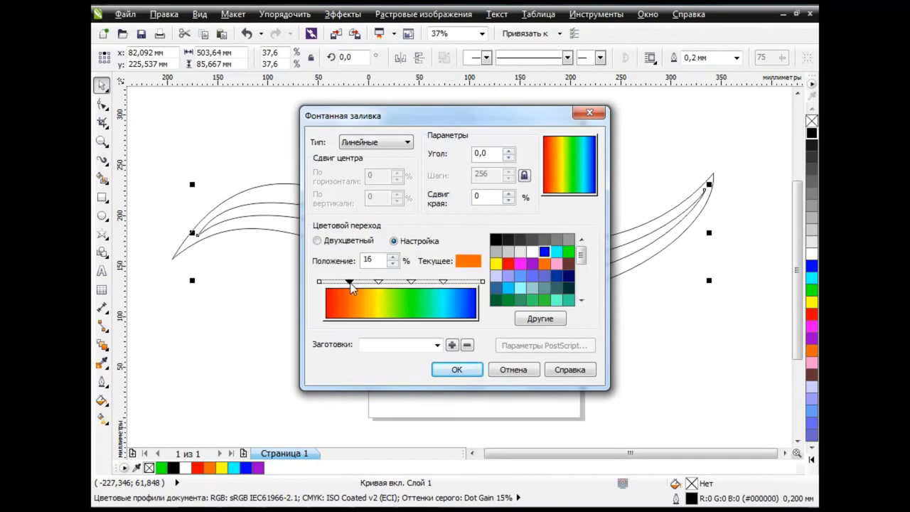
pyautogui.click(455, 369)
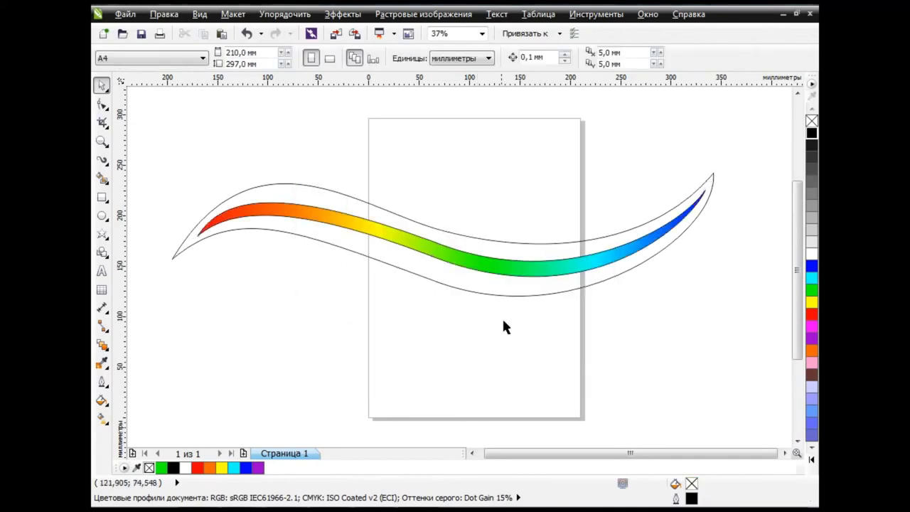
# Fill the outer wave black and blend it into the rainbow strip with 50 steps.
pyautogui.click(810, 133)
pyautogui.click(101, 344)
pyautogui.moveTo(484, 293); pyautogui.dragTo(493, 270)
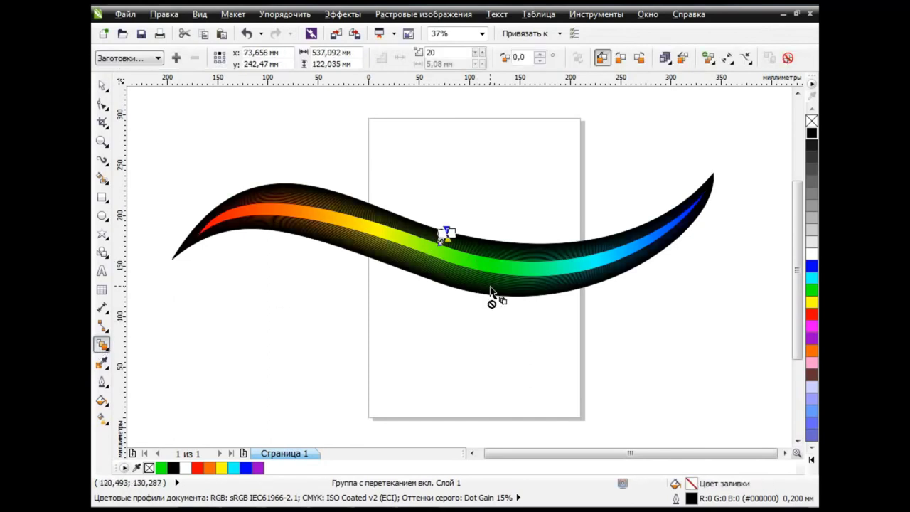
pyautogui.write('50')
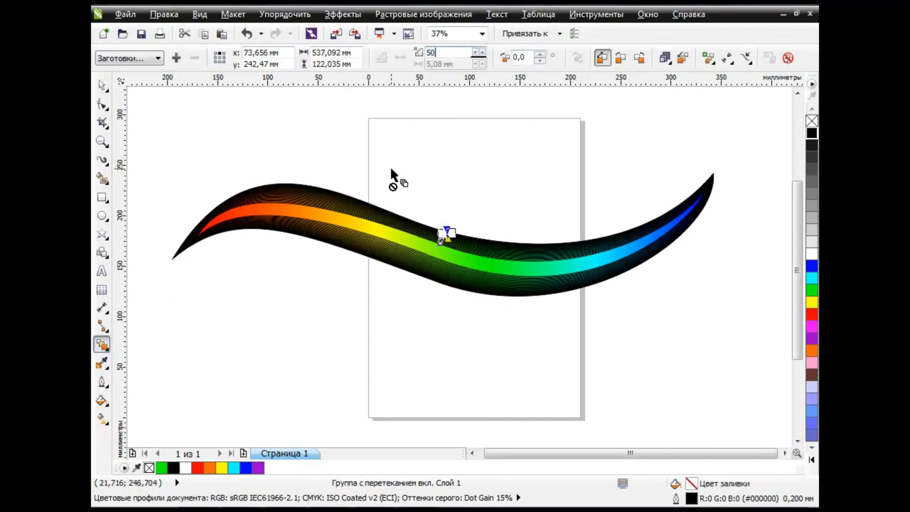
pyautogui.press('Return')
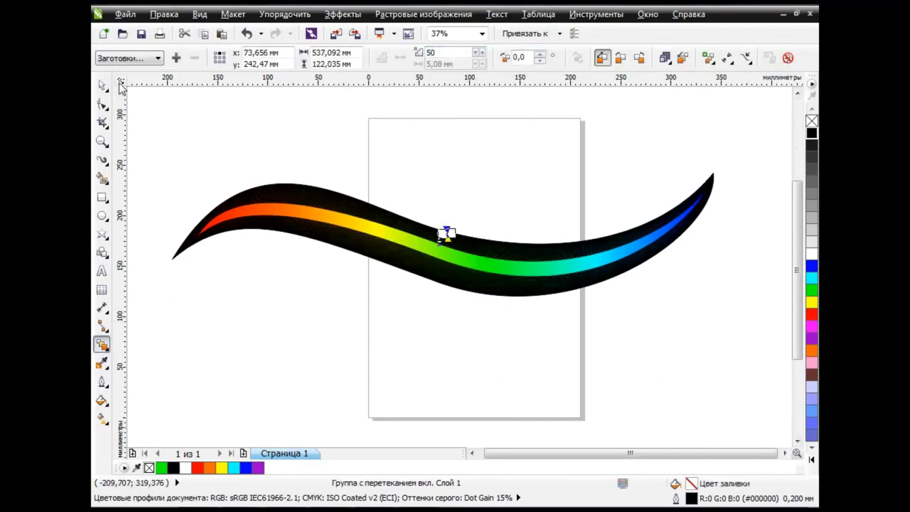
# Remove the blend's outlines and give the inner rainbow curve a white outline.
pyautogui.click(101, 85)
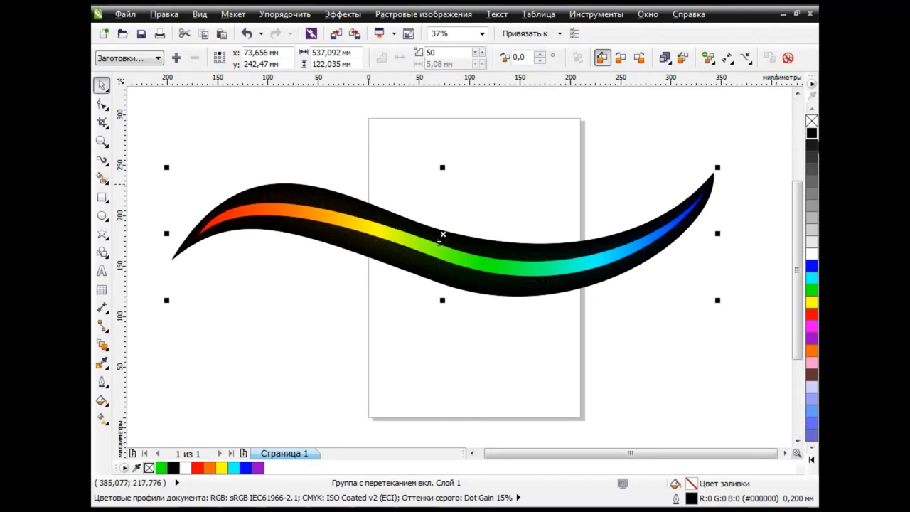
pyautogui.rightClick(812, 121)
pyautogui.press('Escape')
pyautogui.click(463, 272)
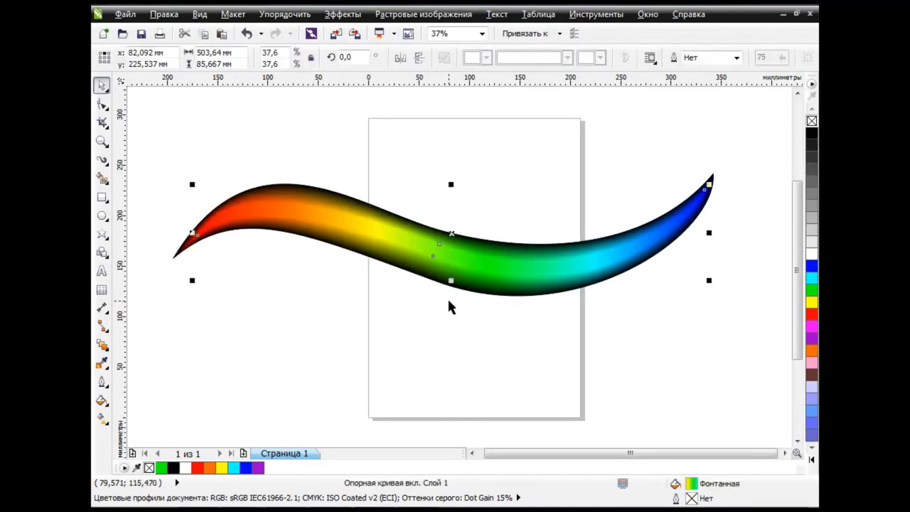
pyautogui.rightClick(812, 253)
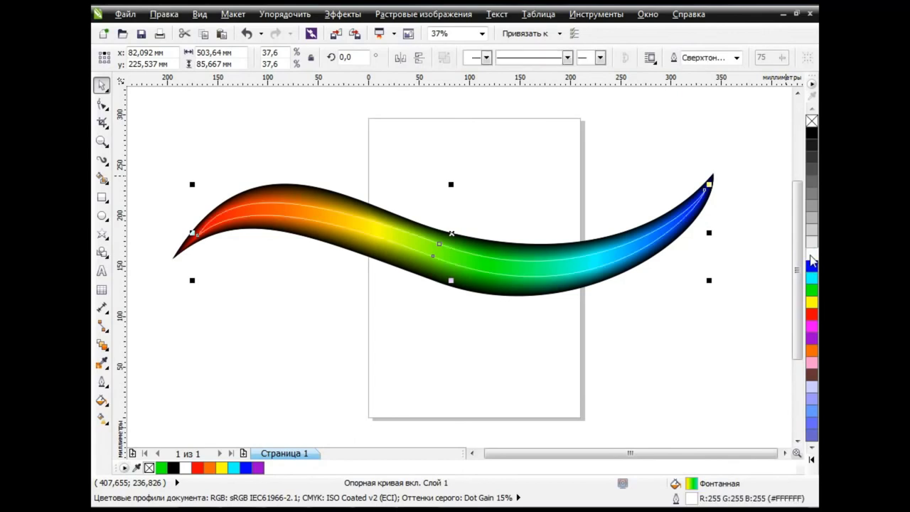
pyautogui.scroll(2, 469, 253)
# Drag the rainbow path's right and left end nodes and handles into tapered curved points.
pyautogui.press('F10')
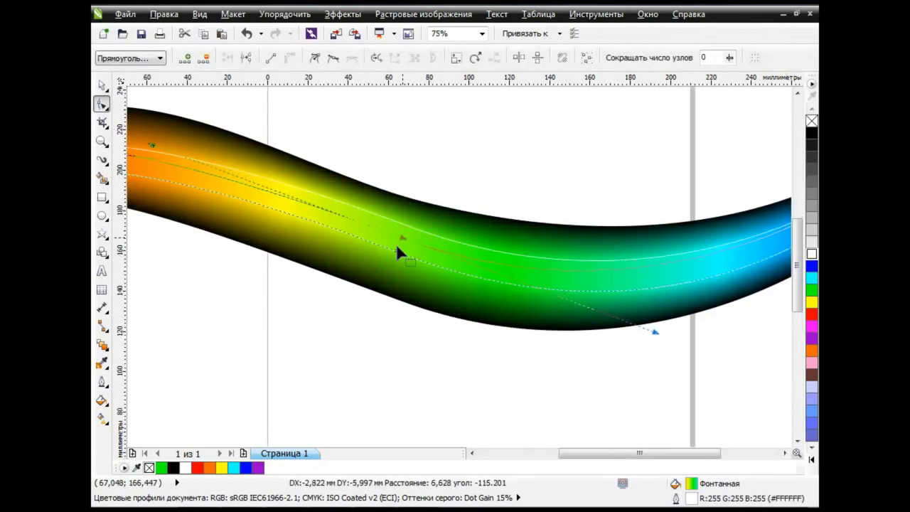
pyautogui.moveTo(409, 233); pyautogui.dragTo(398, 243)
pyautogui.moveTo(683, 453); pyautogui.dragTo(741, 454)
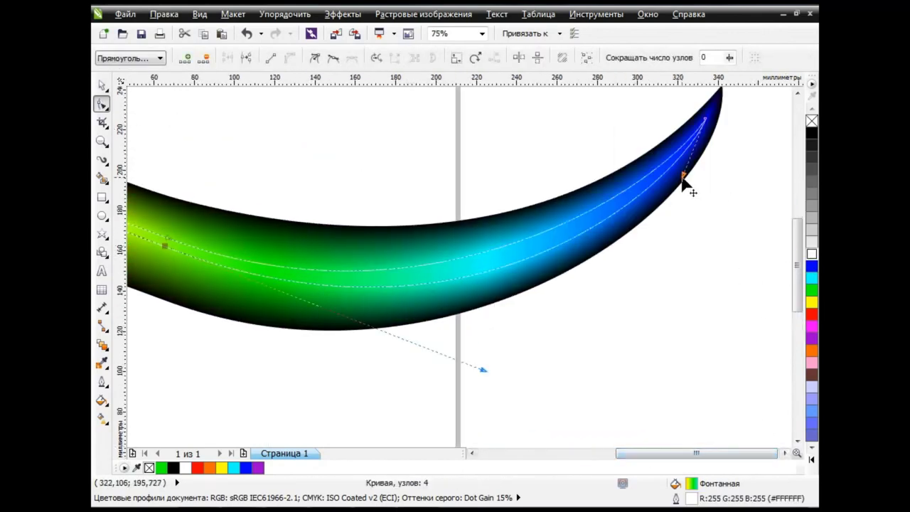
pyautogui.moveTo(682, 183); pyautogui.dragTo(630, 238)
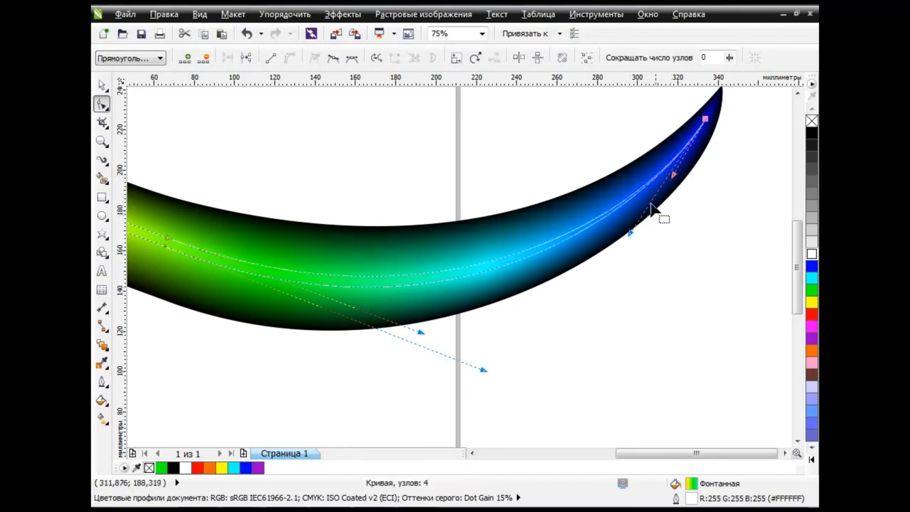
pyautogui.moveTo(703, 453); pyautogui.dragTo(534, 457)
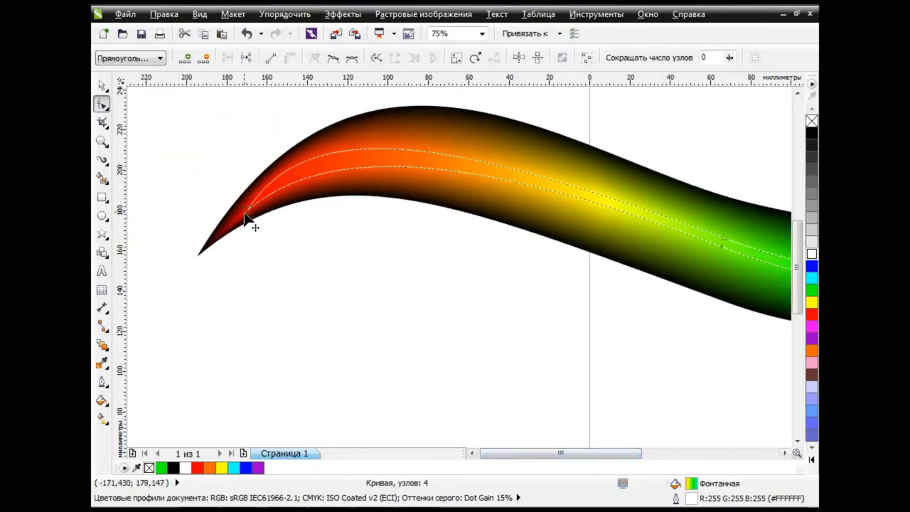
pyautogui.click(247, 209)
pyautogui.moveTo(312, 108); pyautogui.dragTo(345, 116)
pyautogui.scroll(-2, 513, 270)
pyautogui.scroll(1, 616, 296)
# Add a large black rectangle covering the page and send it behind the wave.
pyautogui.press('space')
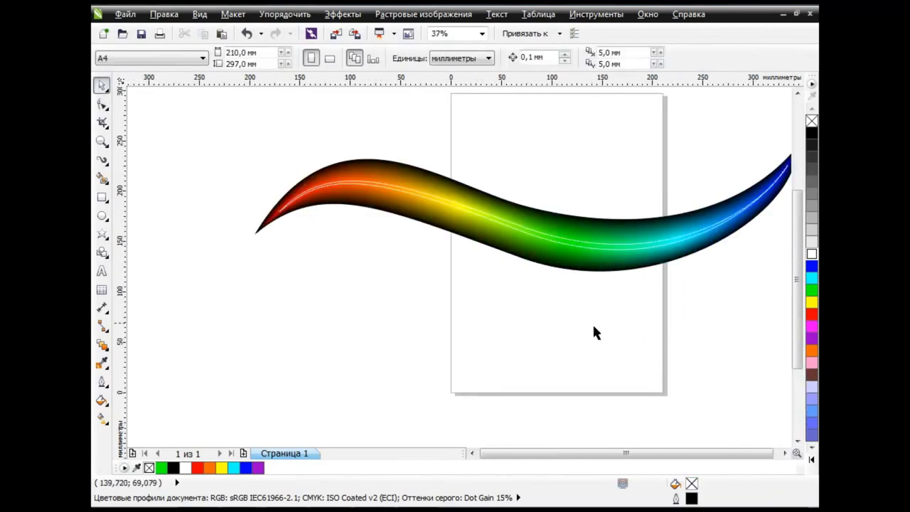
pyautogui.click(785, 452)
pyautogui.press('F6')
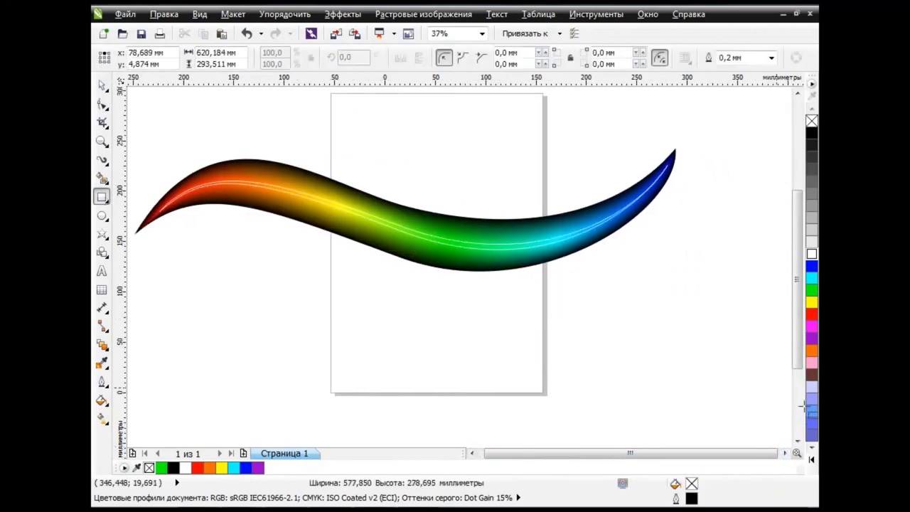
pyautogui.moveTo(135, 100); pyautogui.dragTo(743, 410)
pyautogui.click(811, 133)
pyautogui.hotkey('shift', 'pagedown')
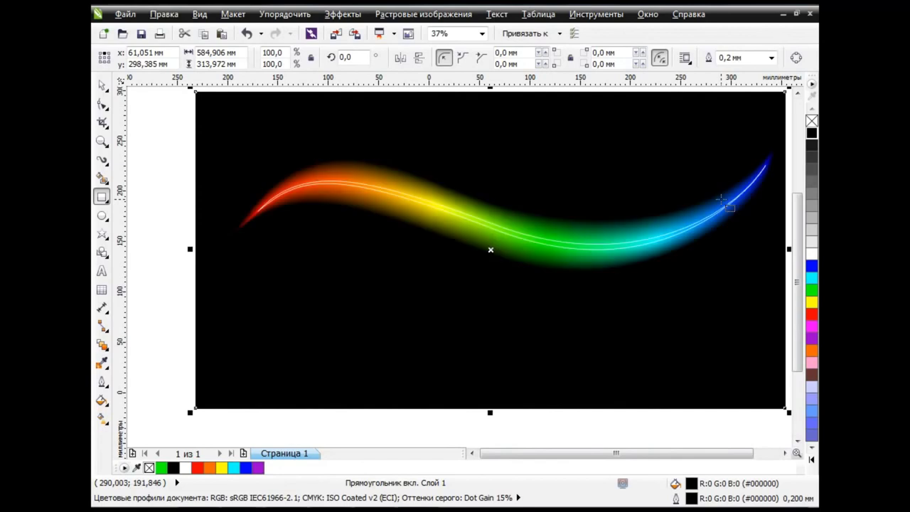
# Delete the black rectangle and move the rainbow wave down and to the left.
pyautogui.press('space')
pyautogui.click(167, 189)
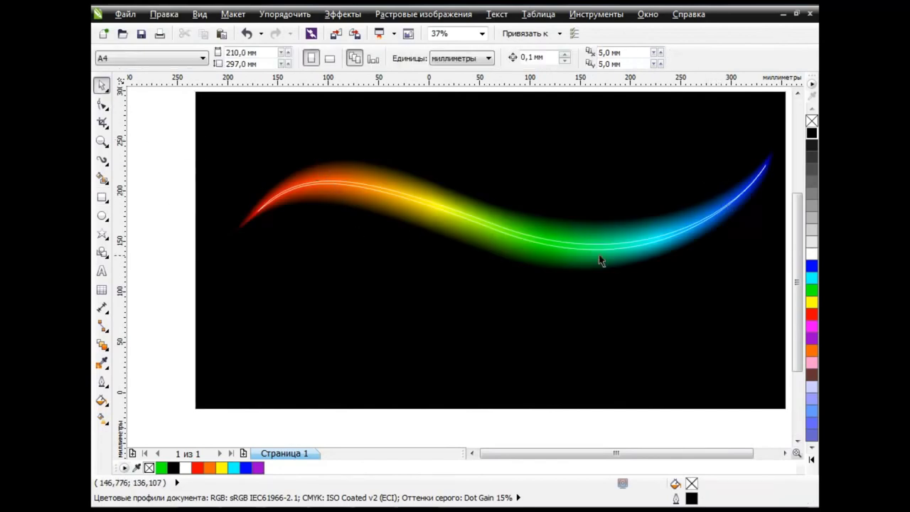
pyautogui.click(377, 193)
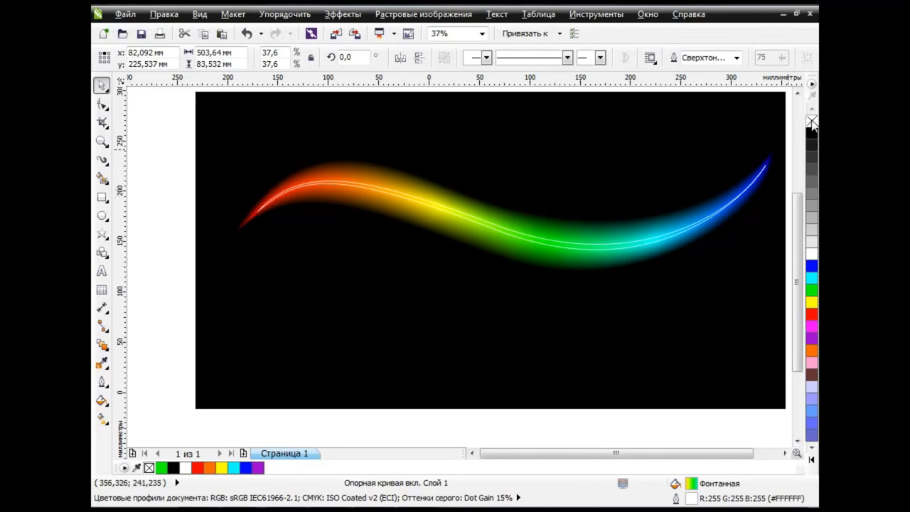
pyautogui.click(542, 365)
pyautogui.press('Delete')
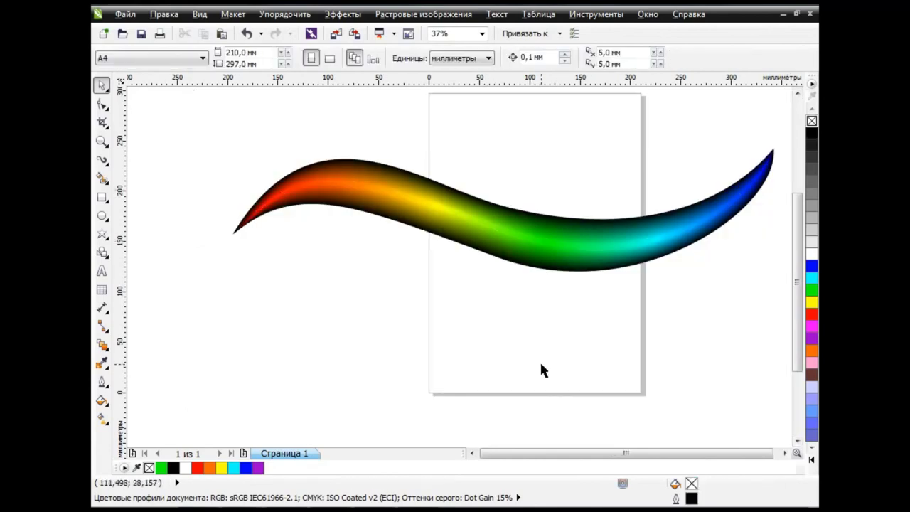
pyautogui.moveTo(518, 259); pyautogui.dragTo(486, 314)
pyautogui.click(535, 400)
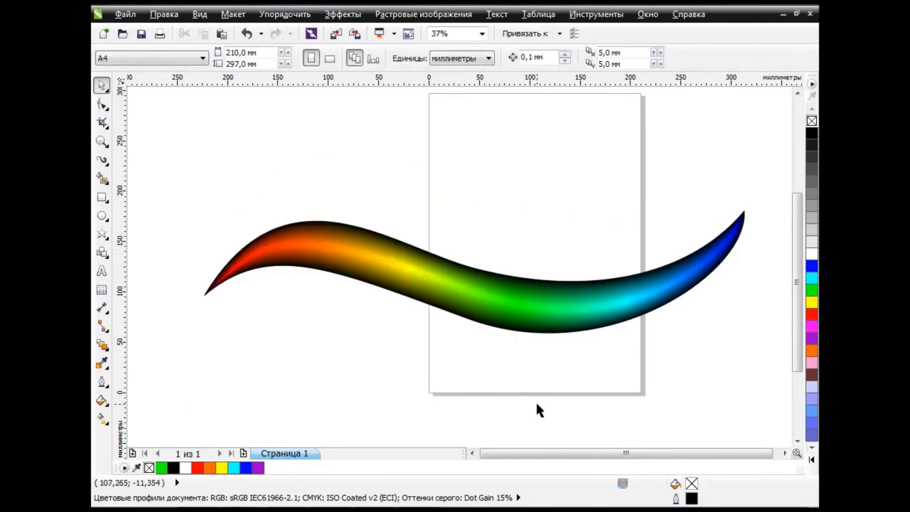
# Switch to the Artistic Media tool in Brush mode and browse the brush strokes.
pyautogui.click(110, 164)
pyautogui.click(203, 205)
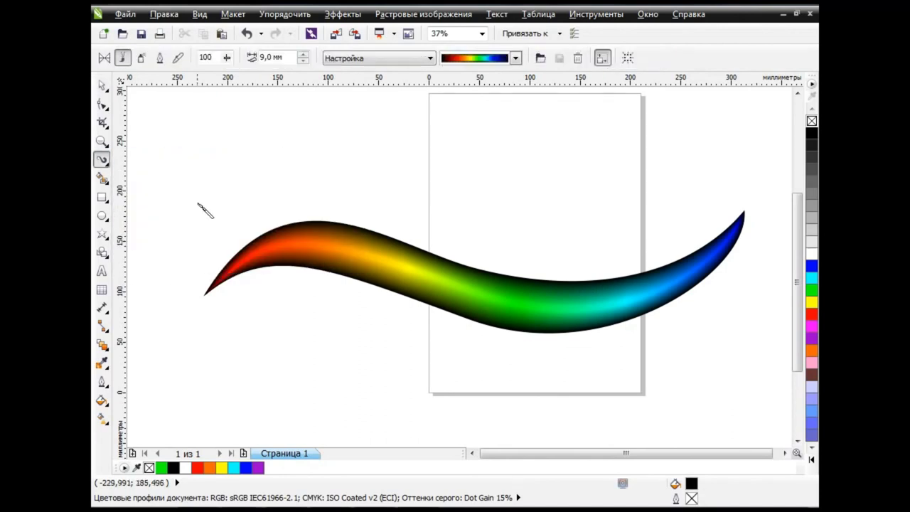
pyautogui.click(124, 58)
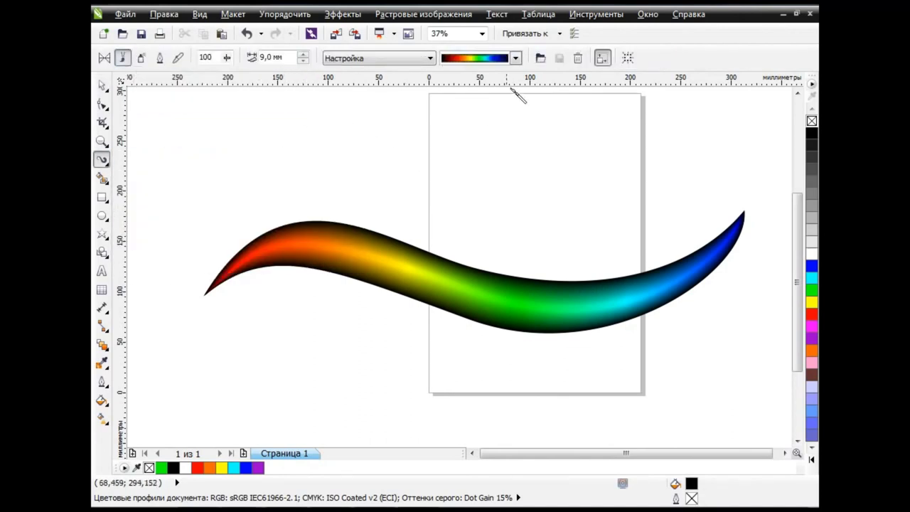
pyautogui.click(515, 58)
pyautogui.click(475, 179)
# Save the selected rainbow wave as a new brush stroke, then move the wave lower.
pyautogui.click(486, 285)
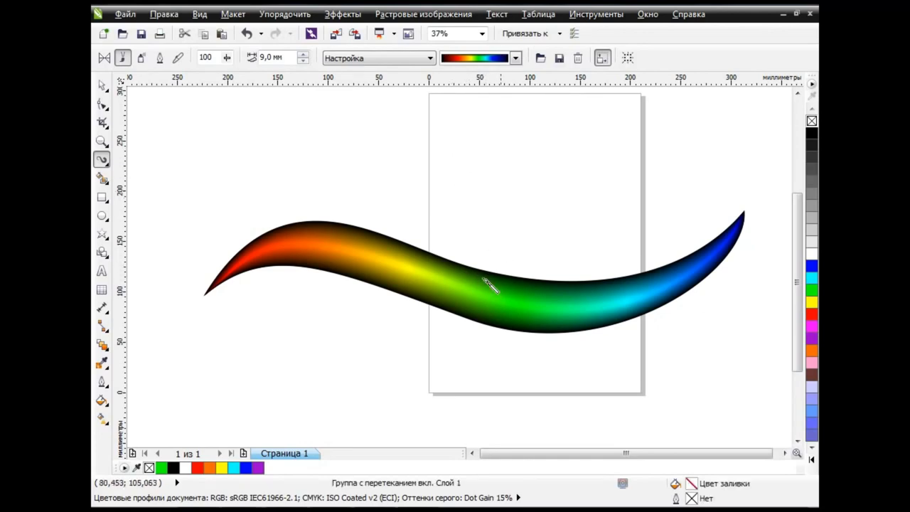
pyautogui.click(565, 59)
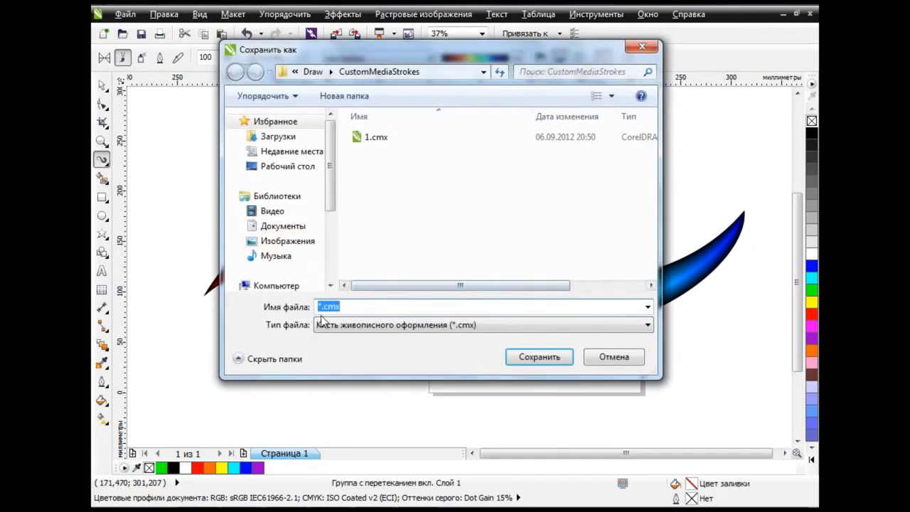
pyautogui.click(539, 356)
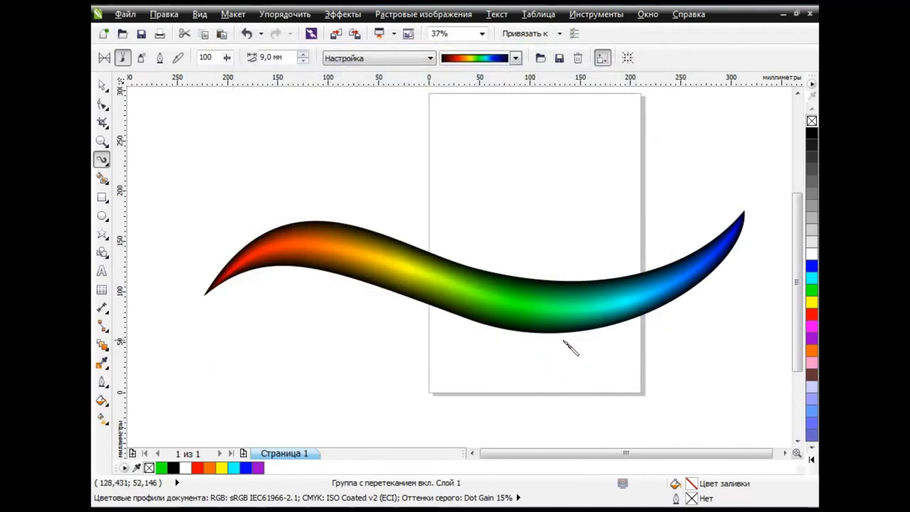
pyautogui.click(785, 453)
pyautogui.moveTo(495, 455); pyautogui.dragTo(490, 455)
pyautogui.press('space')
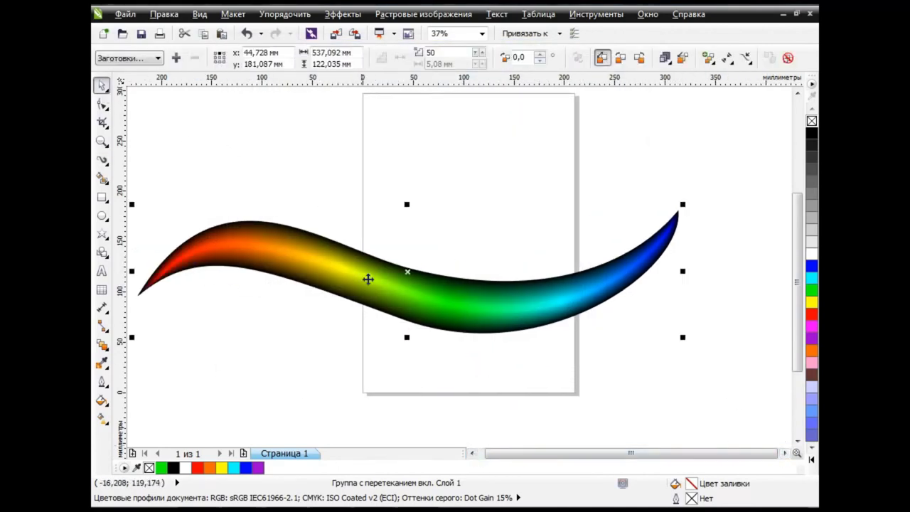
pyautogui.moveTo(368, 276); pyautogui.dragTo(423, 346)
# Type 'Corel Draw' above the wave and set it in Arial Black.
pyautogui.click(285, 215)
pyautogui.click(102, 270)
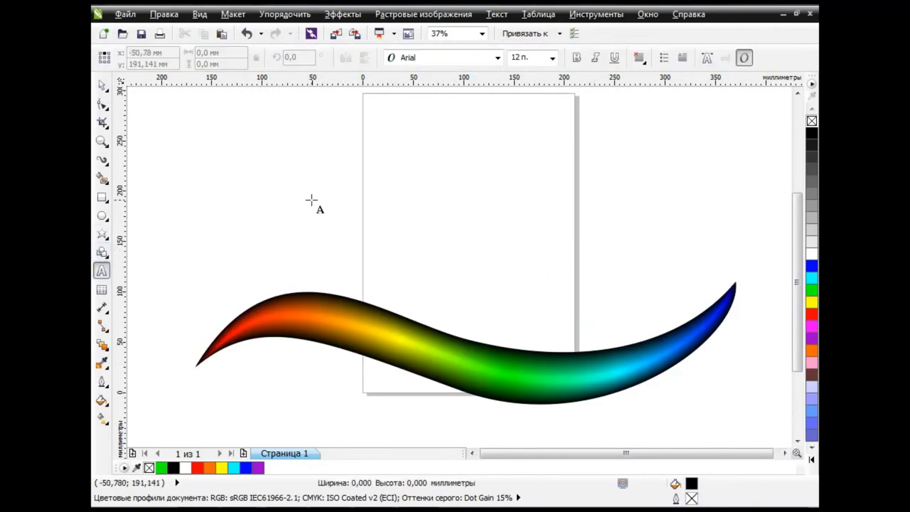
pyautogui.click(311, 196)
pyautogui.write('Corel')
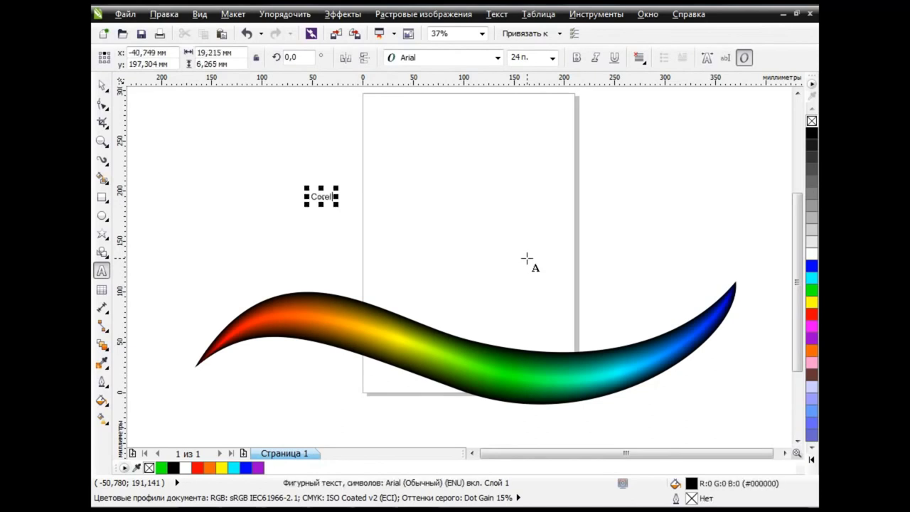
pyautogui.write(' Draw')
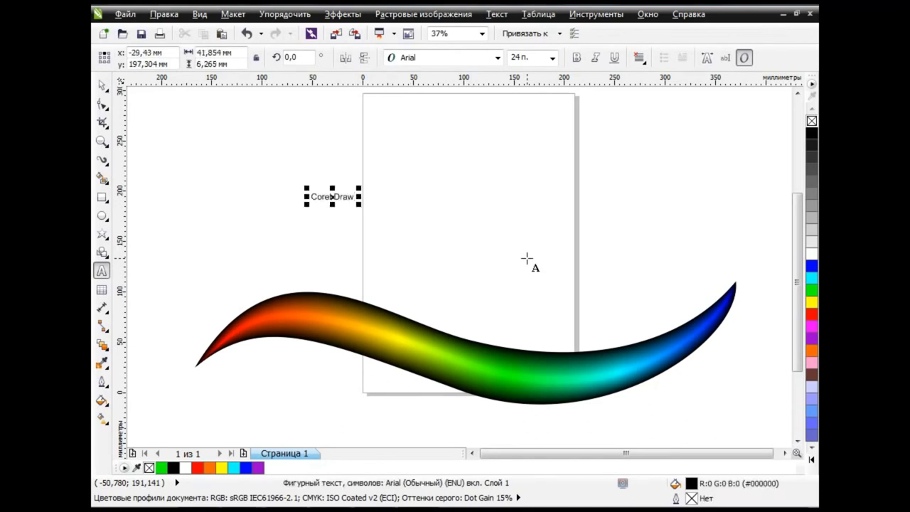
pyautogui.hotkey('ctrl', 'a')
pyautogui.click(497, 58)
pyautogui.click(437, 89)
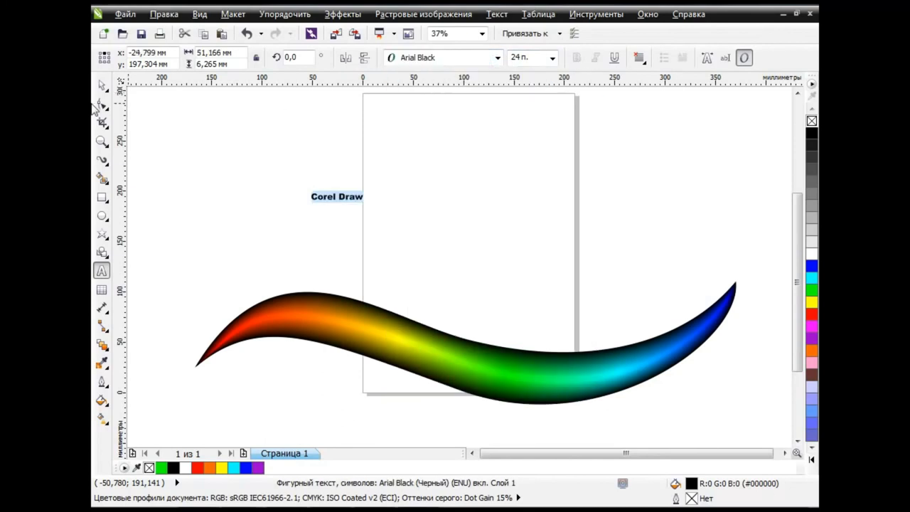
pyautogui.hotkey('ctrl', 'space')
# Scale the text up, stretch it wider and position it just above the wave.
pyautogui.moveTo(367, 204); pyautogui.dragTo(762, 252)
pyautogui.moveTo(534, 221); pyautogui.dragTo(449, 247)
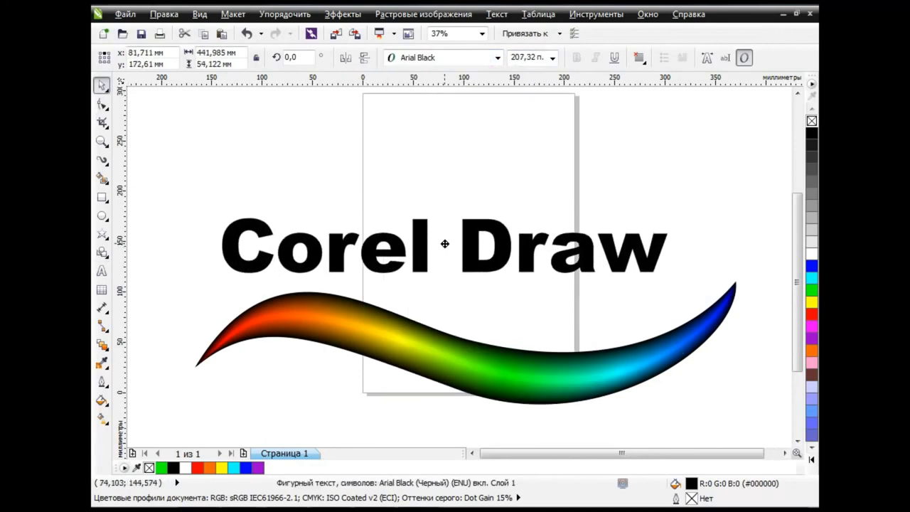
pyautogui.moveTo(688, 284); pyautogui.dragTo(746, 300)
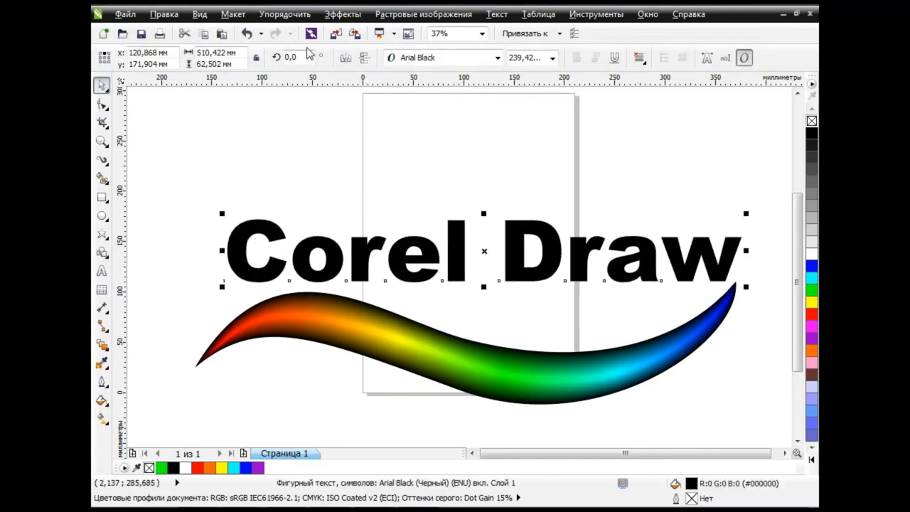
pyautogui.click(285, 13)
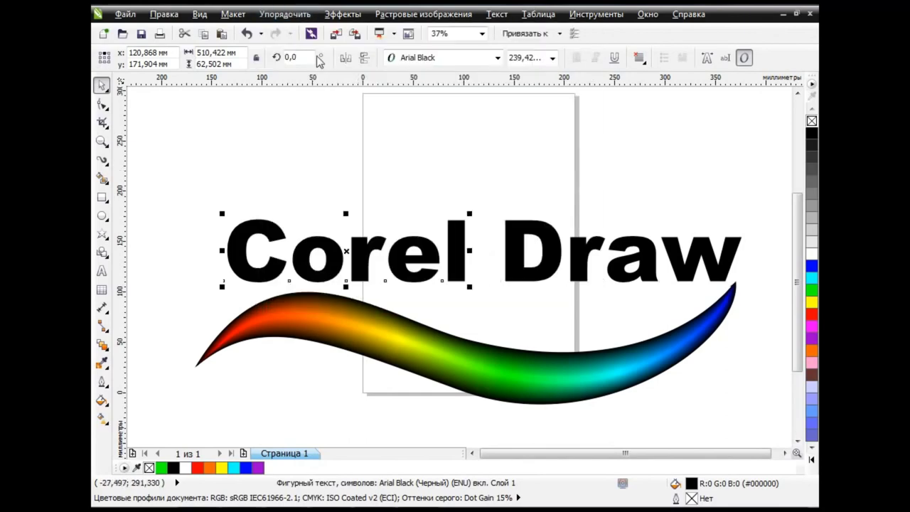
# Break 'Corel Draw' into separate letters, convert them to curves and remove their fill.
pyautogui.click(350, 173)
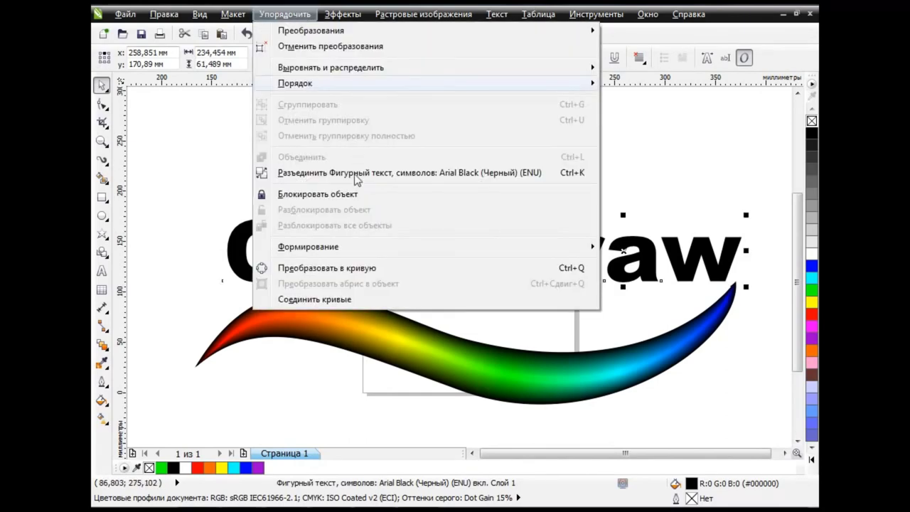
pyautogui.click(280, 233)
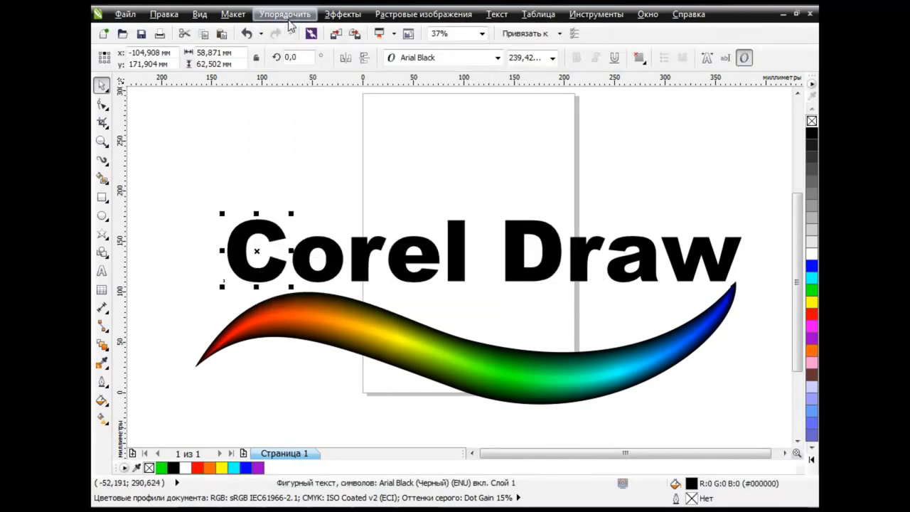
pyautogui.moveTo(189, 142); pyautogui.dragTo(765, 317)
pyautogui.click(284, 13)
pyautogui.click(334, 268)
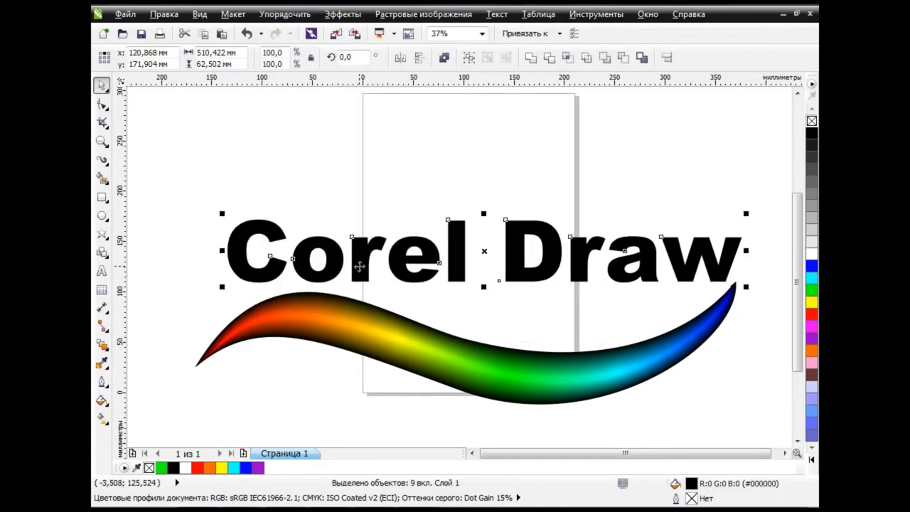
pyautogui.click(811, 121)
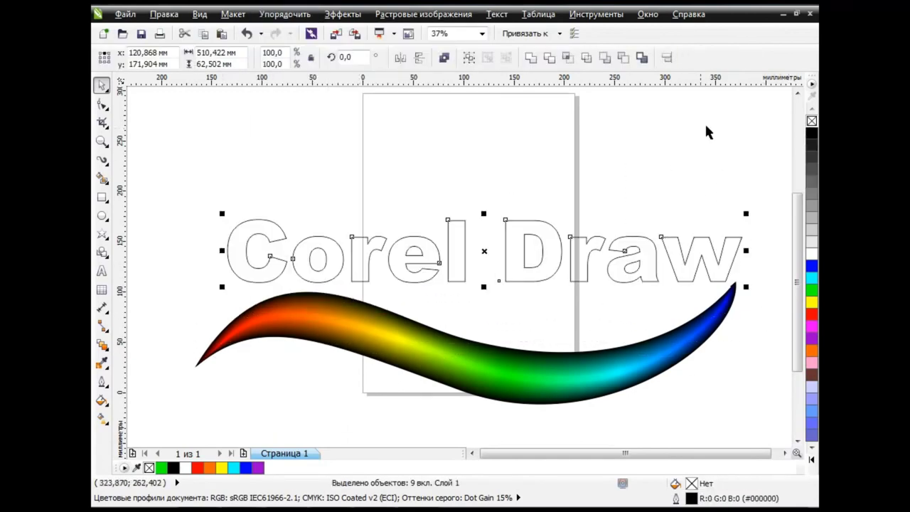
pyautogui.click(602, 163)
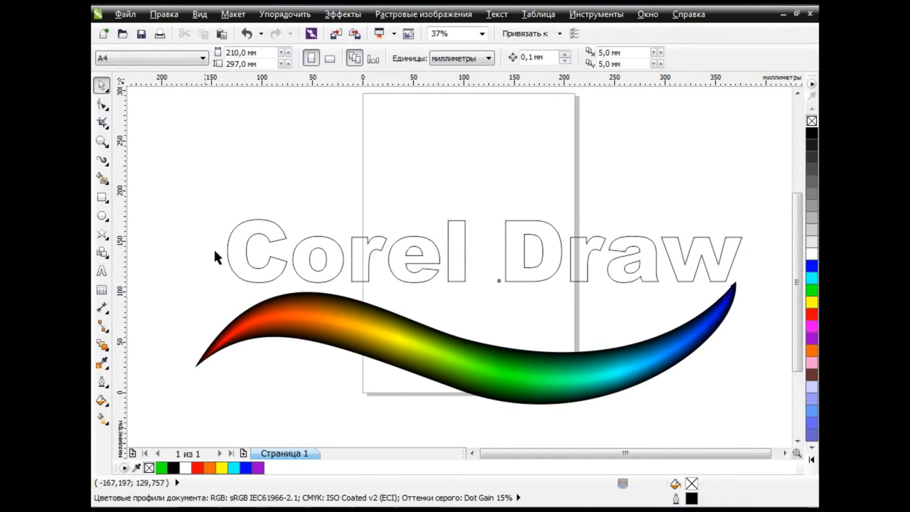
pyautogui.click(260, 229)
# Apply the saved rainbow brush stroke to the letter C.
pyautogui.click(102, 160)
pyautogui.click(515, 58)
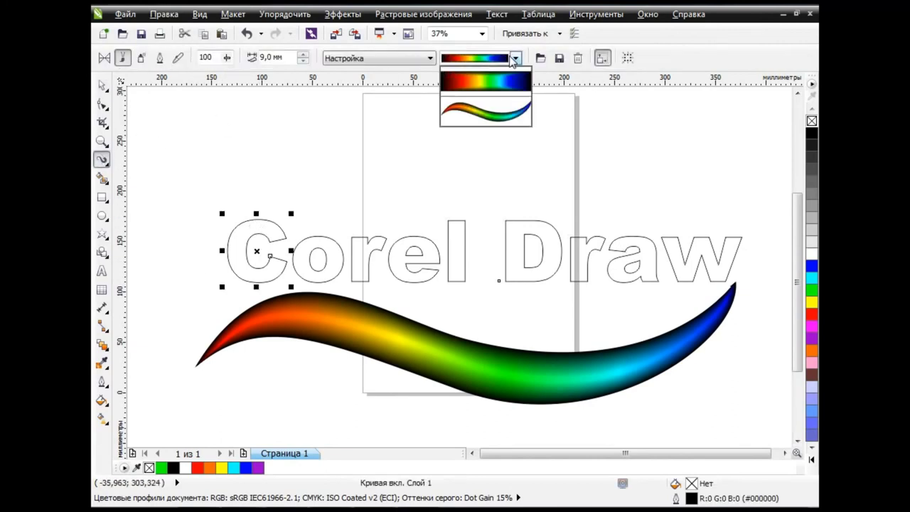
pyautogui.click(501, 117)
pyautogui.scroll(4, 226, 245)
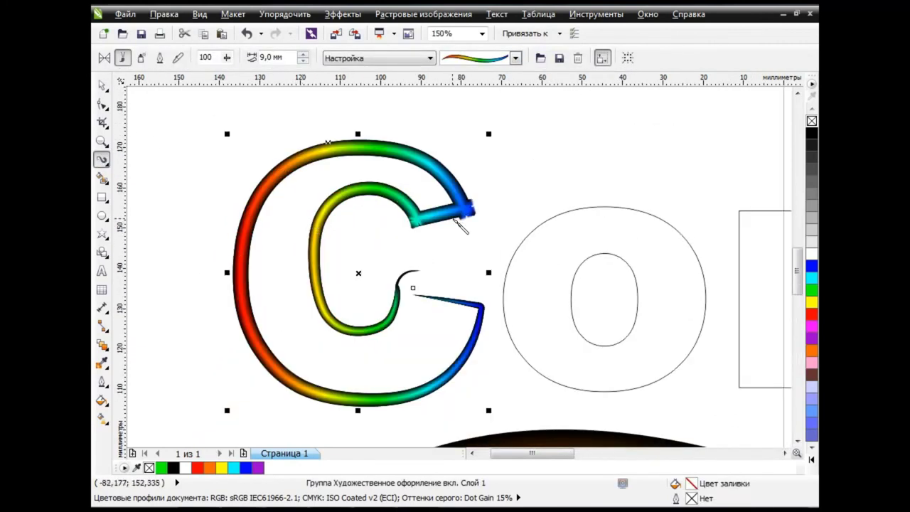
pyautogui.scroll(3, 471, 221)
pyautogui.scroll(-1, 452, 220)
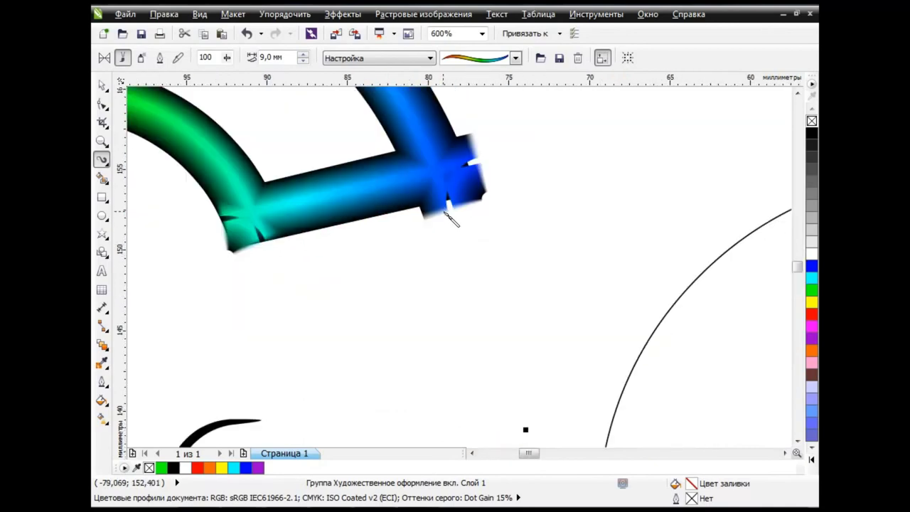
pyautogui.scroll(1, 408, 130)
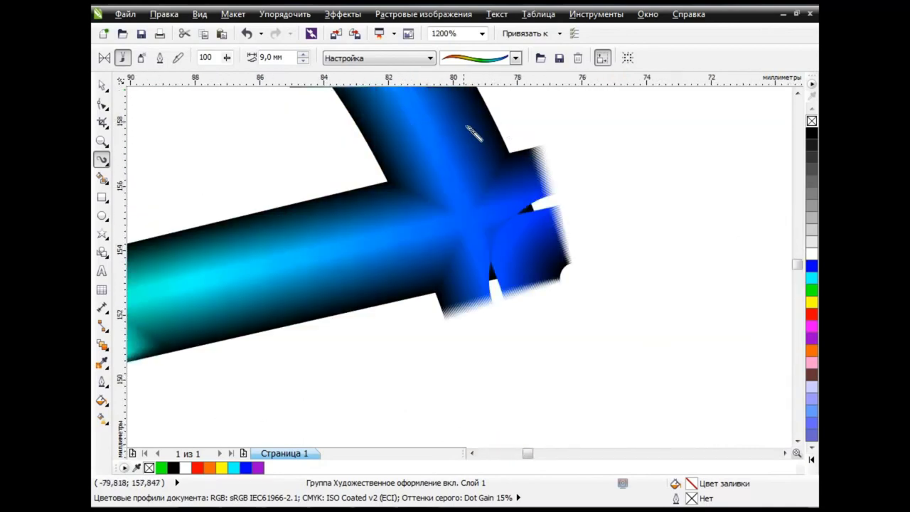
pyautogui.scroll(-3, 488, 129)
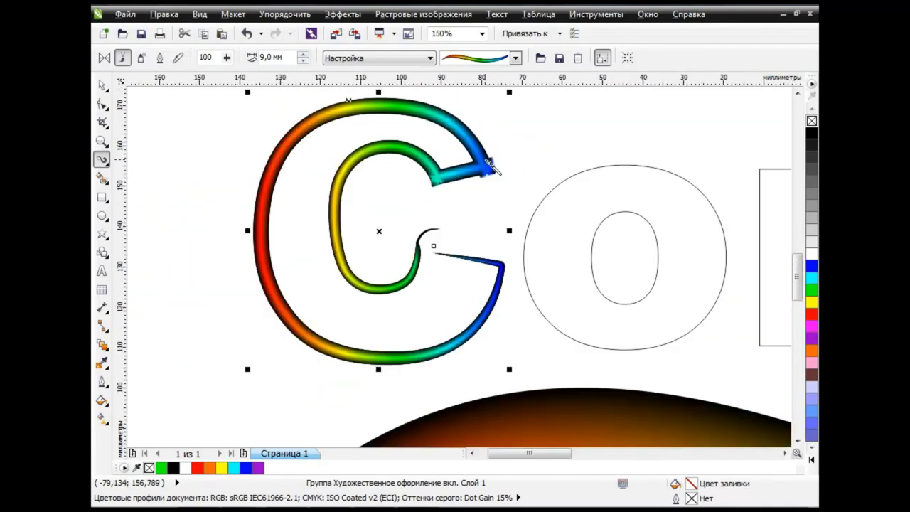
pyautogui.scroll(-1, 487, 163)
# Increase the C's stroke width to 15 mm, then to 20 mm.
pyautogui.doubleClick(272, 57)
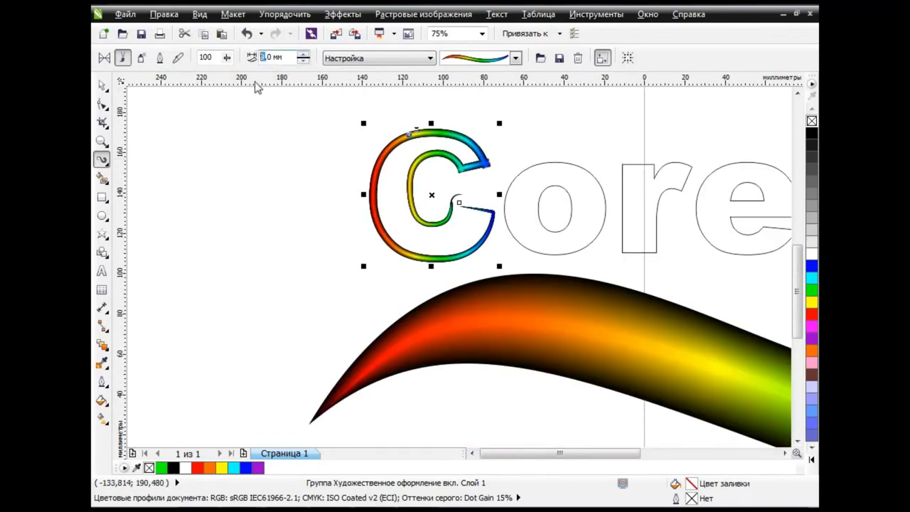
pyautogui.write('15')
pyautogui.press('Return')
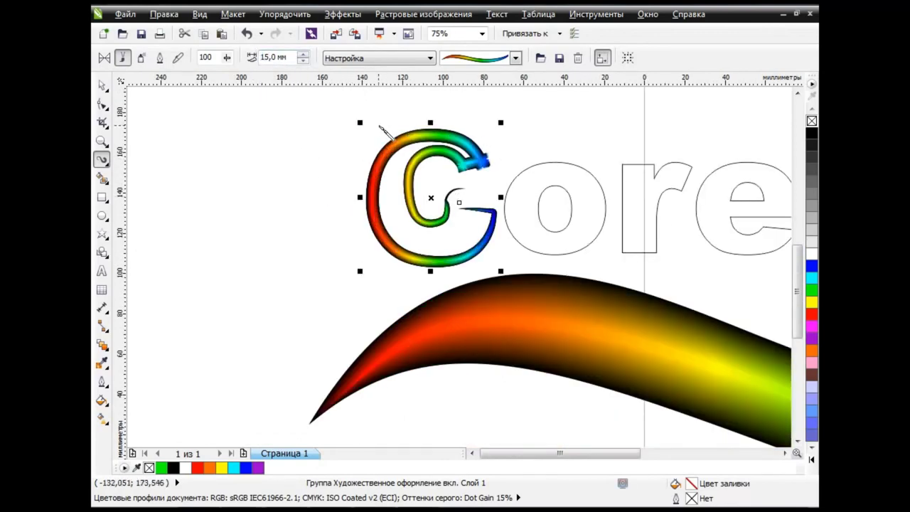
pyautogui.write('20')
pyautogui.press('Return')
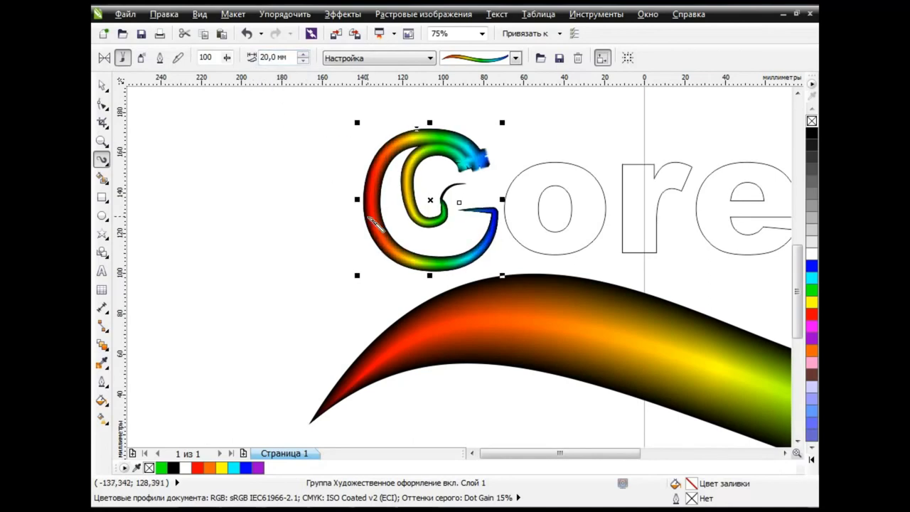
pyautogui.scroll(-2, 532, 219)
pyautogui.click(785, 452)
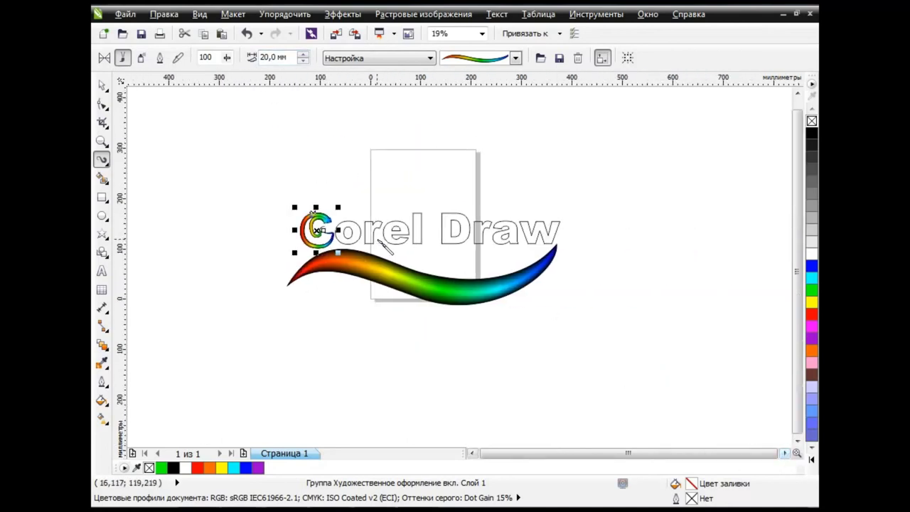
pyautogui.scroll(1, 385, 248)
pyautogui.click(317, 218)
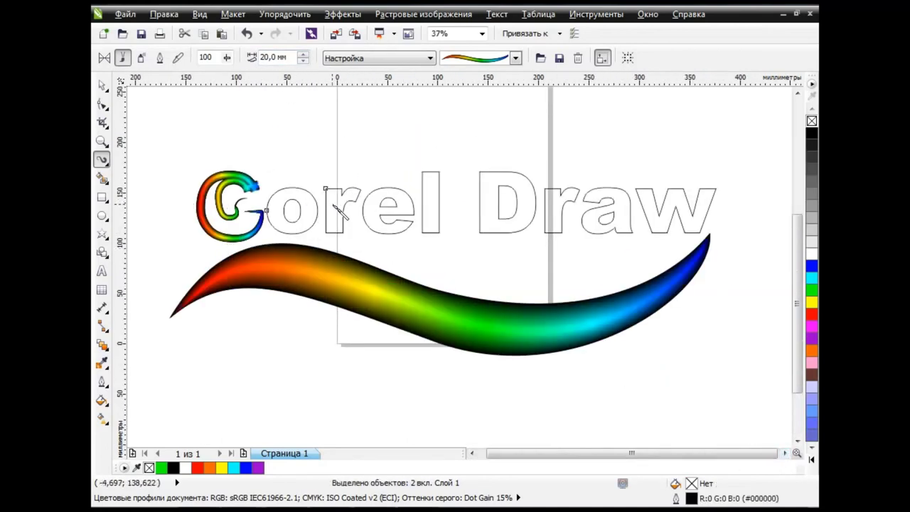
# Marquee-select the outlined letters and browse the Artistic Media brush stroke list.
pyautogui.press('space')
pyautogui.moveTo(258, 135); pyautogui.dragTo(735, 280)
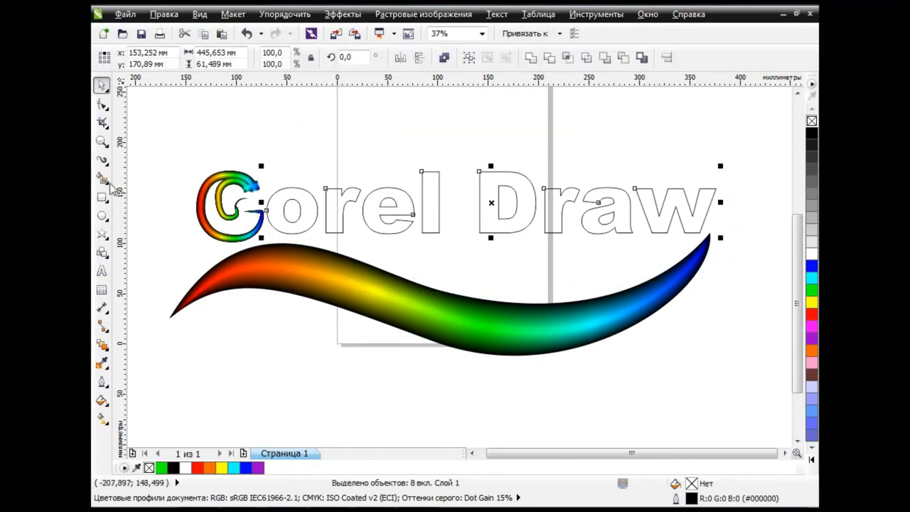
pyautogui.press('space')
pyautogui.click(479, 60)
pyautogui.click(496, 115)
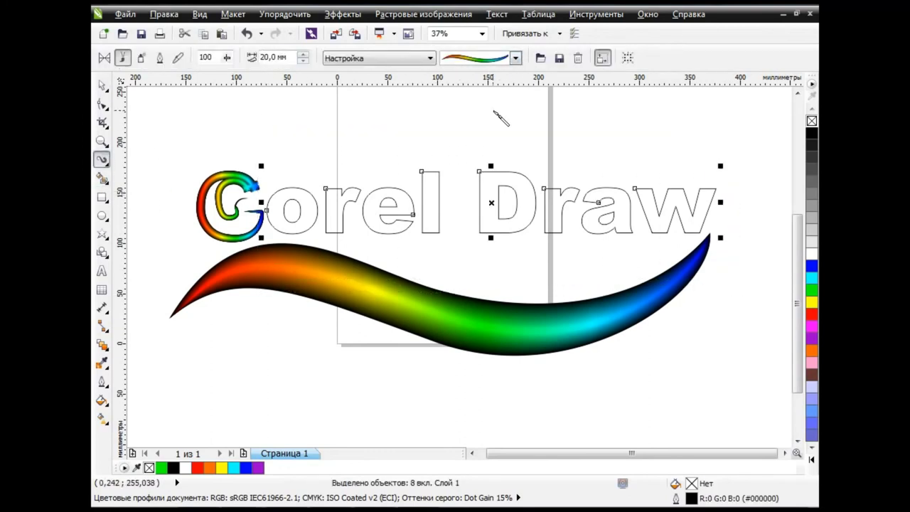
pyautogui.click(516, 57)
pyautogui.click(493, 115)
# Apply the rainbow brush stroke to the letter 'o'.
pyautogui.click(302, 207)
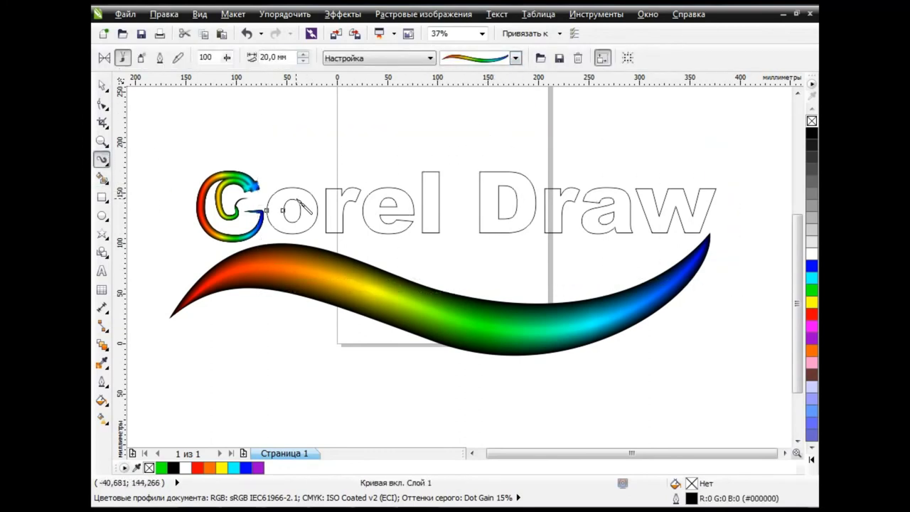
pyautogui.click(516, 57)
pyautogui.click(503, 117)
pyautogui.click(516, 58)
pyautogui.click(489, 81)
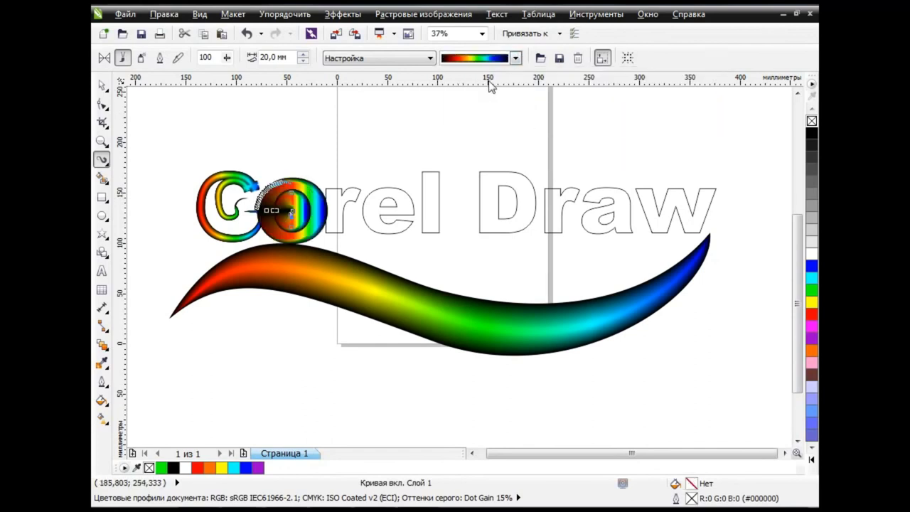
pyautogui.click(515, 57)
pyautogui.click(491, 122)
# Give the letters 'rel Draw' the rainbow wave brush stroke.
pyautogui.press('space')
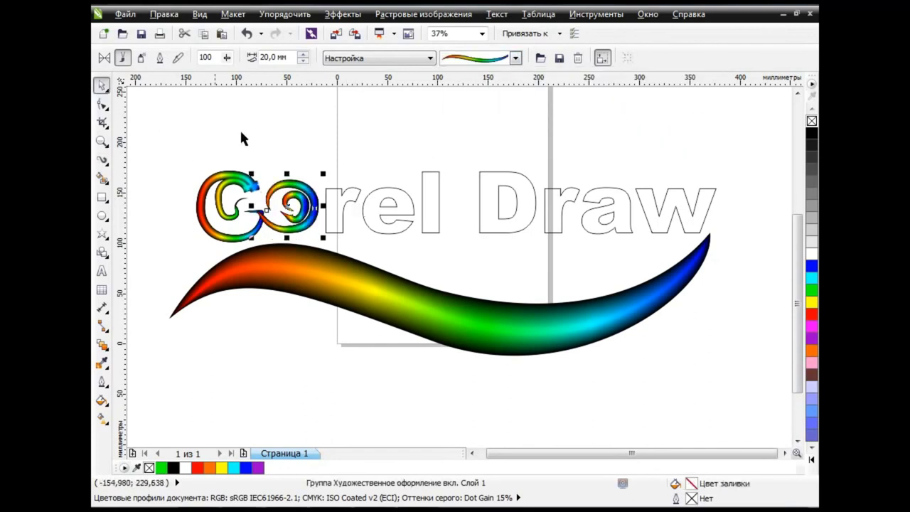
pyautogui.moveTo(414, 266); pyautogui.dragTo(483, 262)
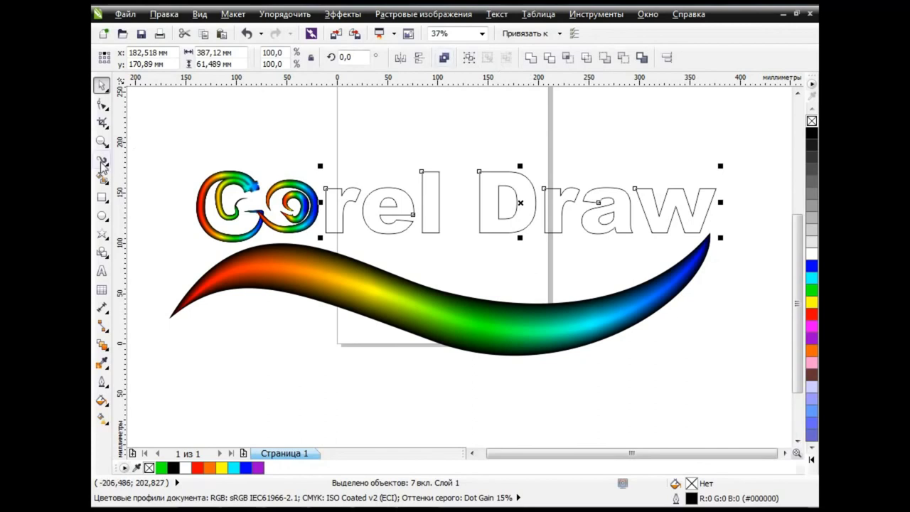
pyautogui.click(102, 161)
pyautogui.click(515, 57)
pyautogui.click(487, 110)
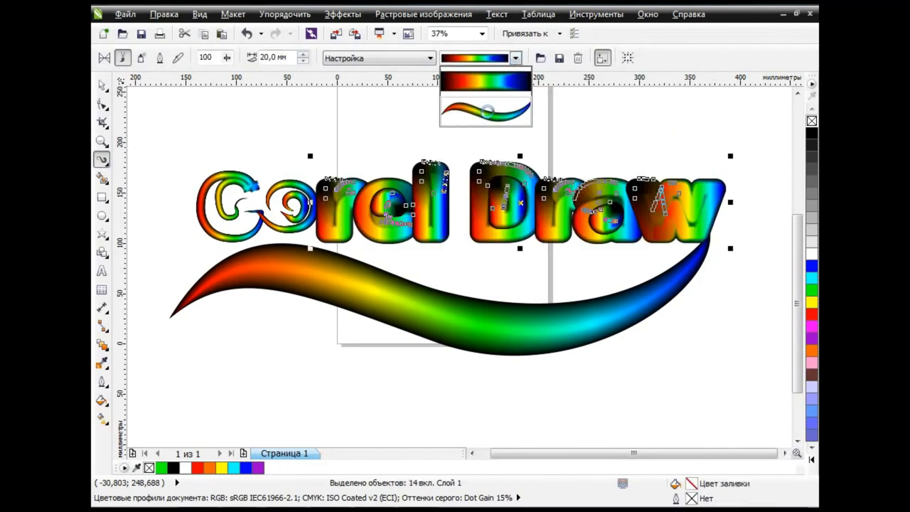
pyautogui.click(485, 110)
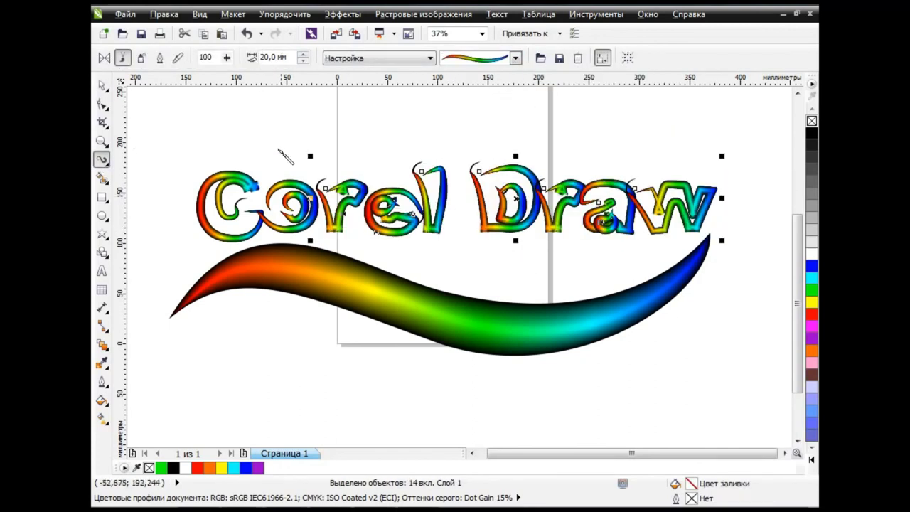
pyautogui.press('space')
pyautogui.click(158, 189)
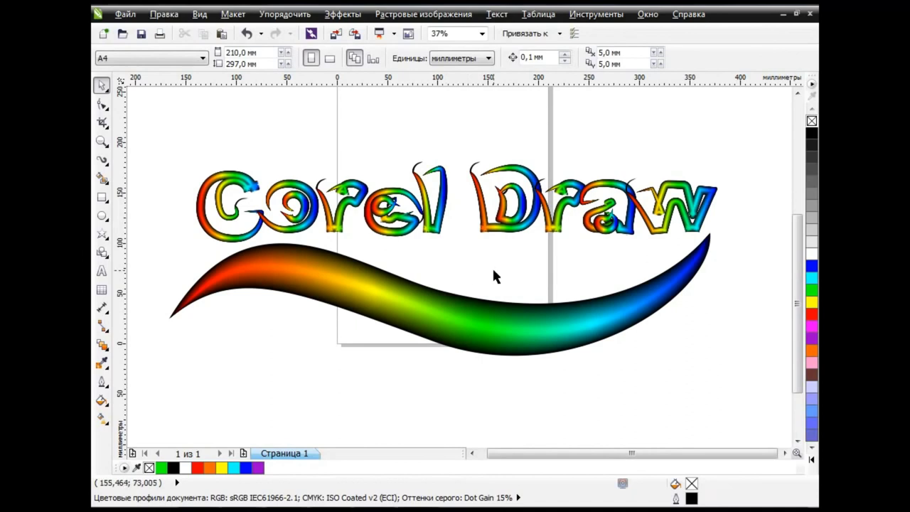
# Draw a black-filled rectangle enclosing all the artwork as the backdrop.
pyautogui.press('F6')
pyautogui.moveTo(146, 107); pyautogui.dragTo(744, 390)
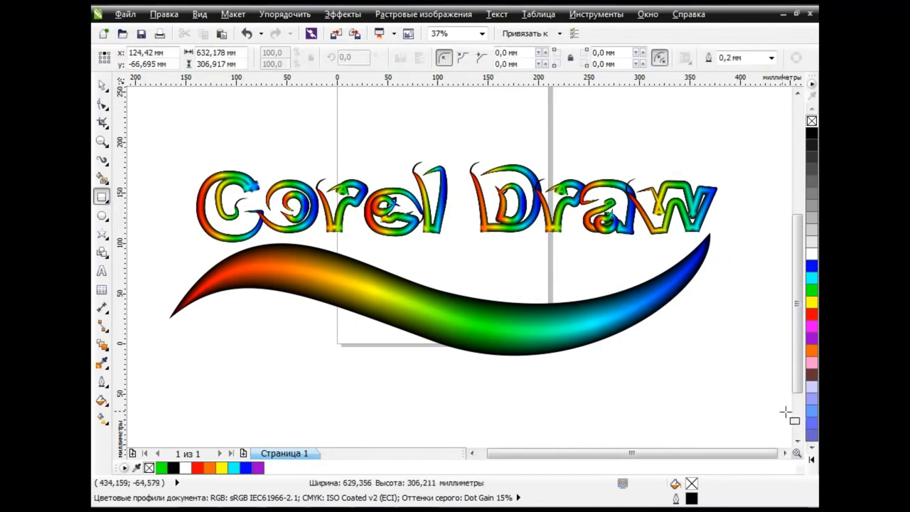
pyautogui.click(472, 453)
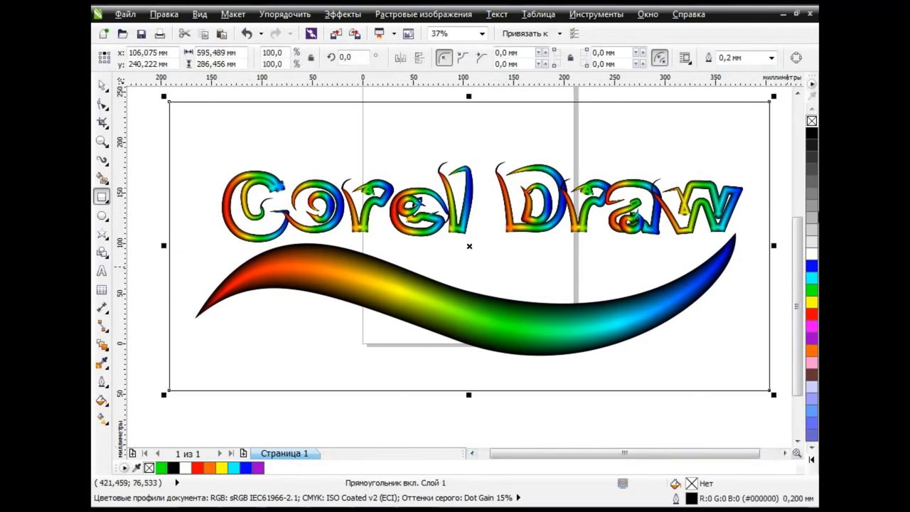
pyautogui.click(811, 133)
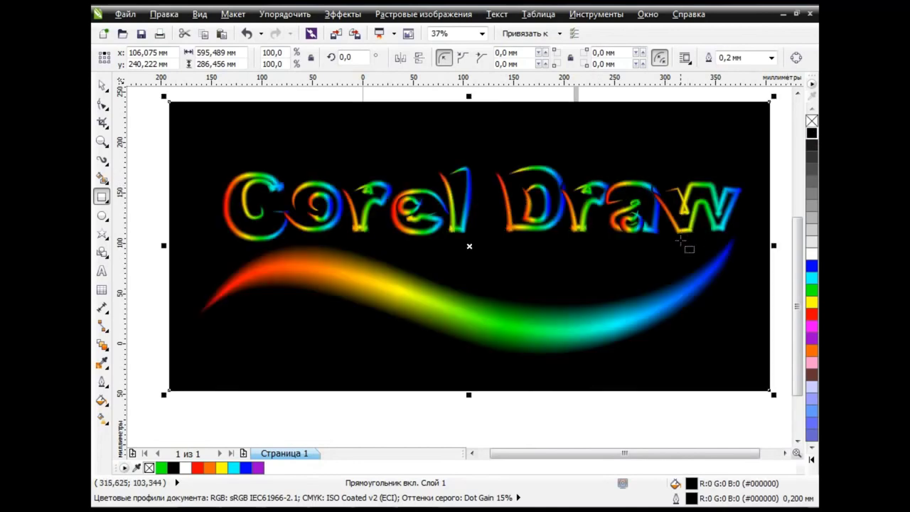
pyautogui.click(102, 85)
pyautogui.click(144, 156)
pyautogui.hscroll(1, 542, 422)
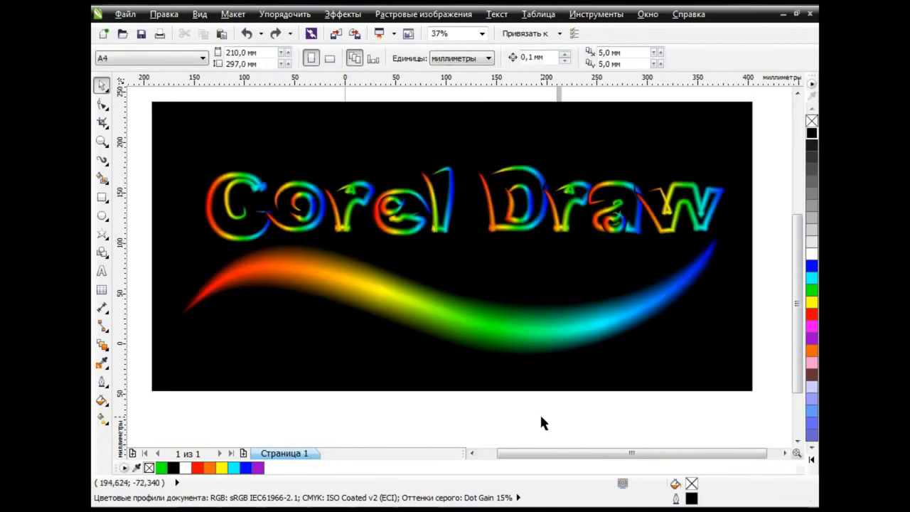
pyautogui.click(496, 327)
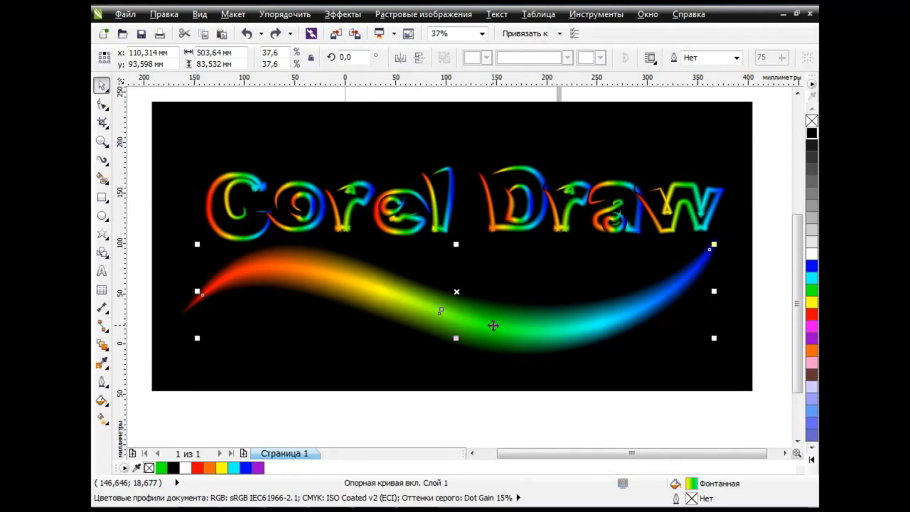
pyautogui.moveTo(459, 292)
pyautogui.mouseDown()
pyautogui.moveTo(400, 293)
pyautogui.moveTo(517, 198)
pyautogui.moveTo(548, 326)
pyautogui.mouseUp()
pyautogui.click(547, 332)
pyautogui.moveTo(288, 371); pyautogui.dragTo(534, 405)
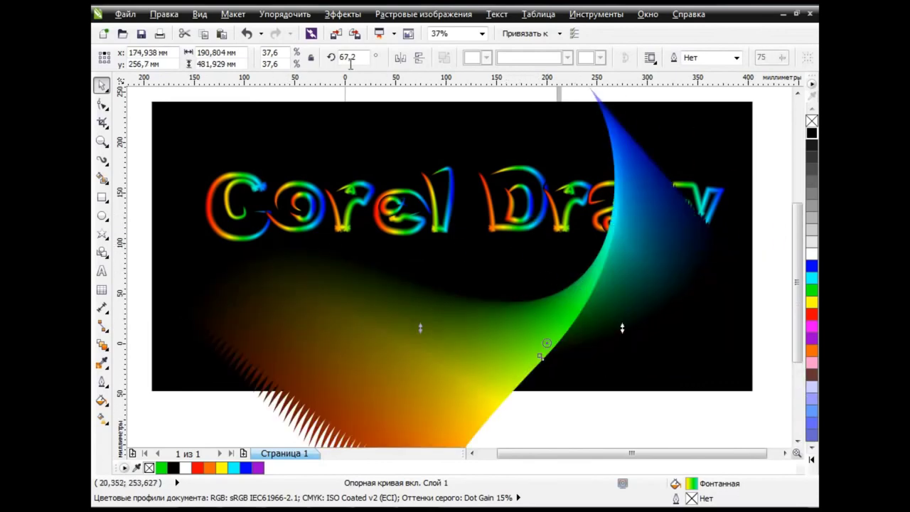
pyautogui.click(246, 33)
pyautogui.click(246, 34)
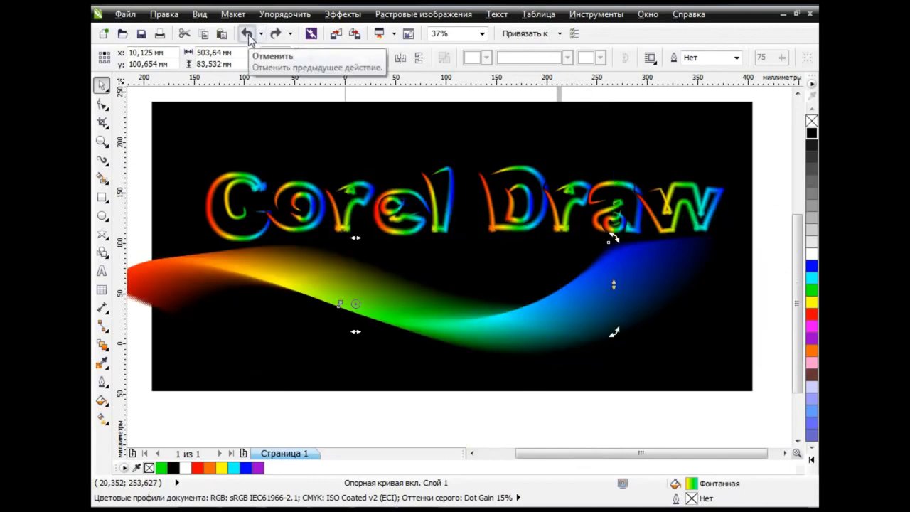
pyautogui.click(246, 33)
pyautogui.click(505, 422)
pyautogui.moveTo(794, 262)
pyautogui.mouseDown()
pyautogui.moveTo(794, 302)
pyautogui.moveTo(793, 294)
pyautogui.mouseUp()
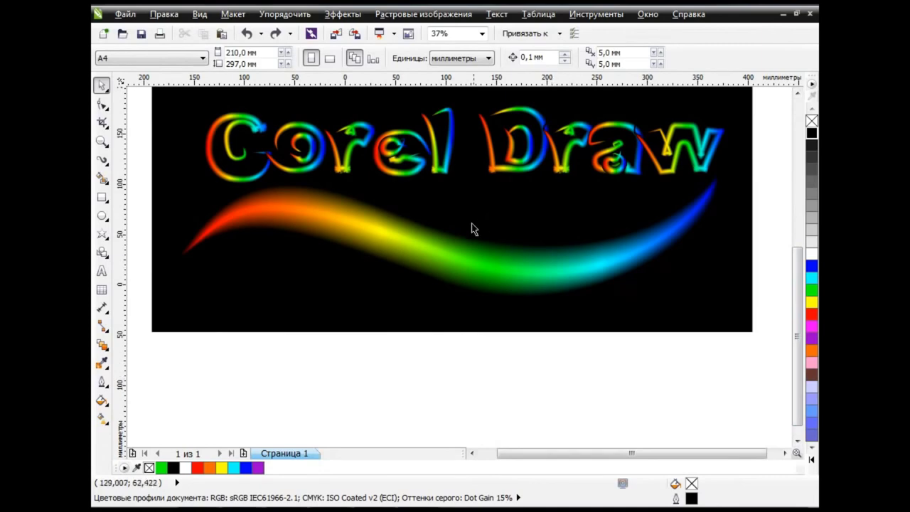
# Place a copy of the rainbow wave blend below the original.
pyautogui.click(353, 245)
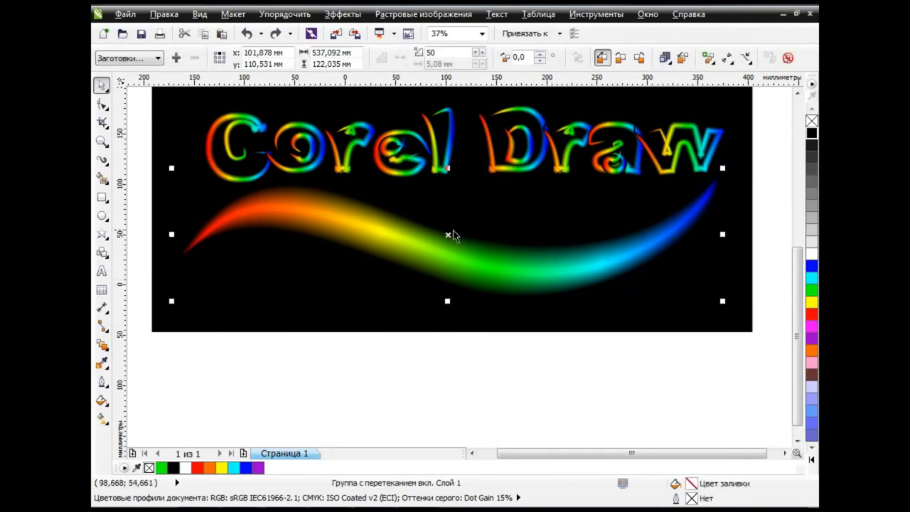
pyautogui.click(202, 33)
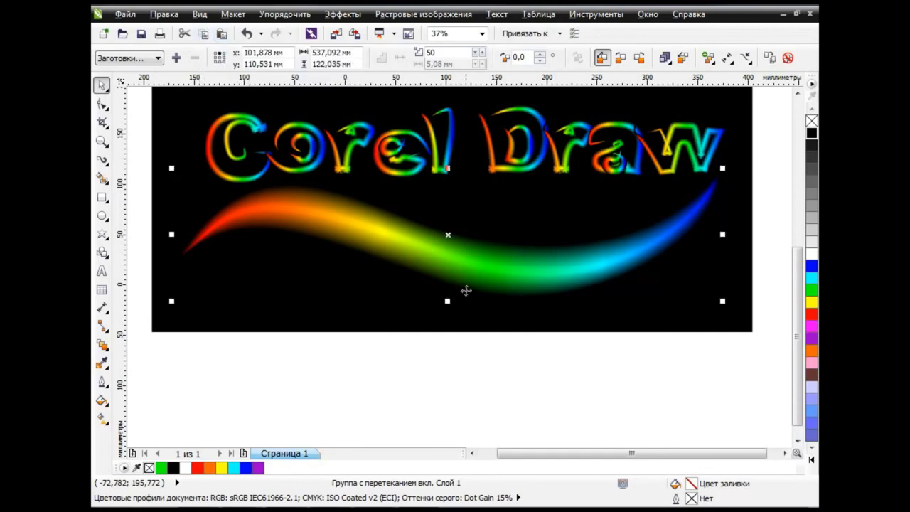
pyautogui.moveTo(464, 290); pyautogui.dragTo(464, 451)
pyautogui.scroll(-1, 782, 300)
pyautogui.click(741, 390)
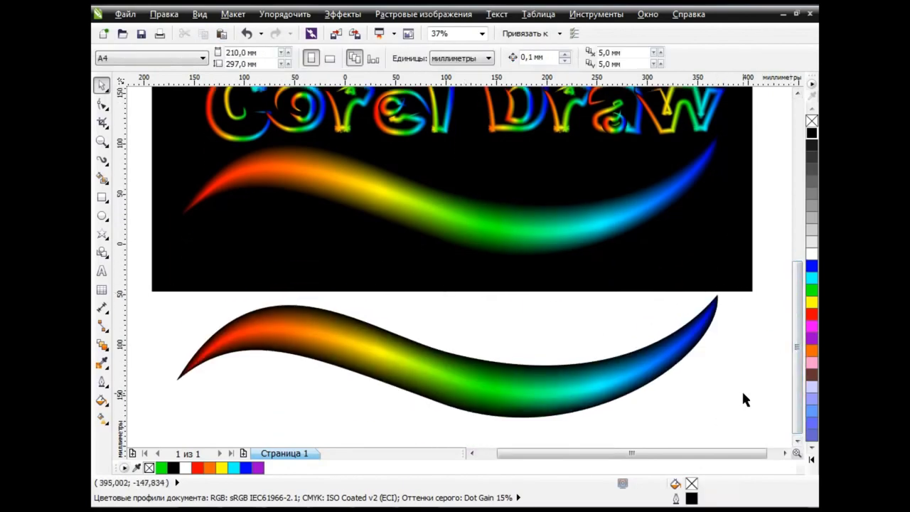
# Break apart the copy's blend and copy the original wave's rainbow fill onto its black curve.
pyautogui.click(629, 393)
pyautogui.click(788, 58)
pyautogui.click(751, 346)
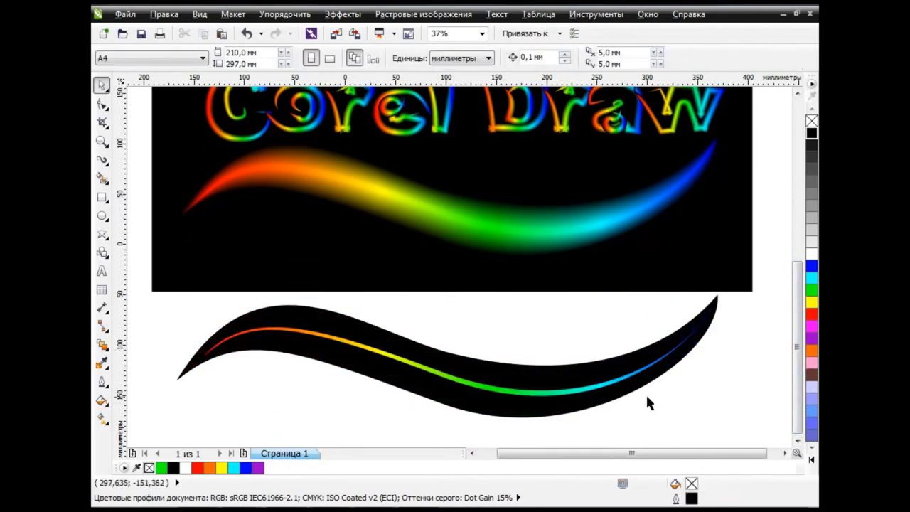
pyautogui.click(602, 378)
pyautogui.click(164, 14)
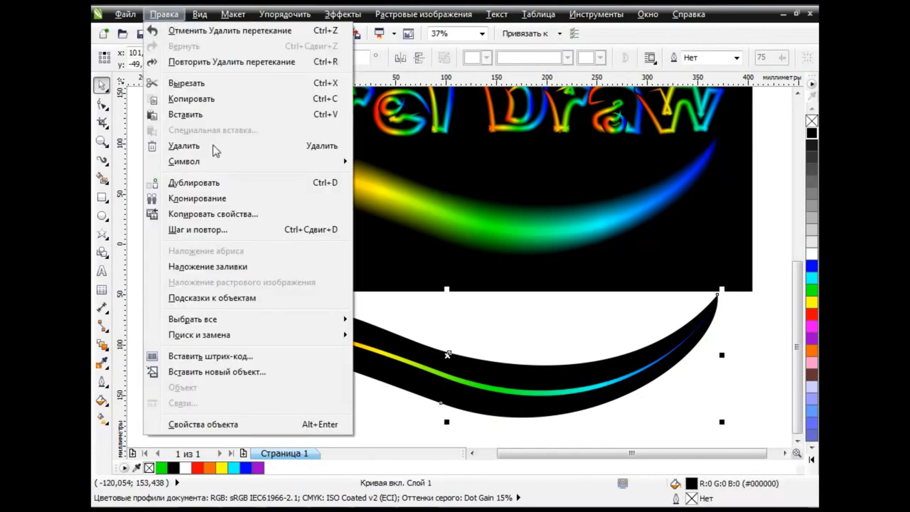
pyautogui.click(244, 213)
pyautogui.click(535, 274)
pyautogui.click(457, 375)
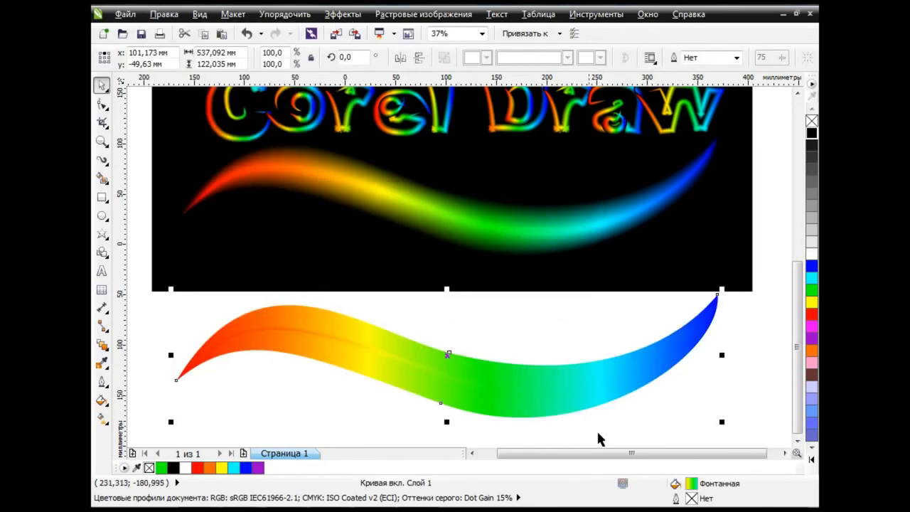
# Outline the copied rainbow wave in black and reselect it.
pyautogui.rightClick(811, 132)
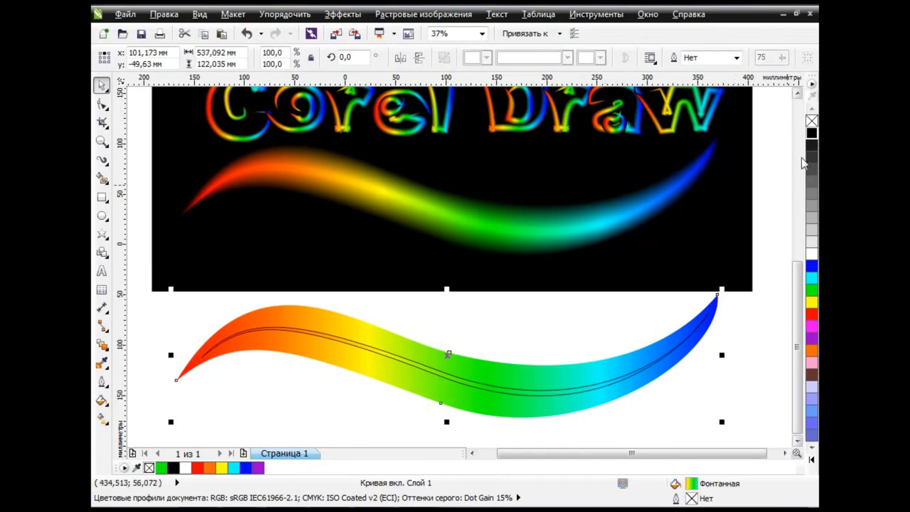
pyautogui.click(727, 361)
pyautogui.click(524, 395)
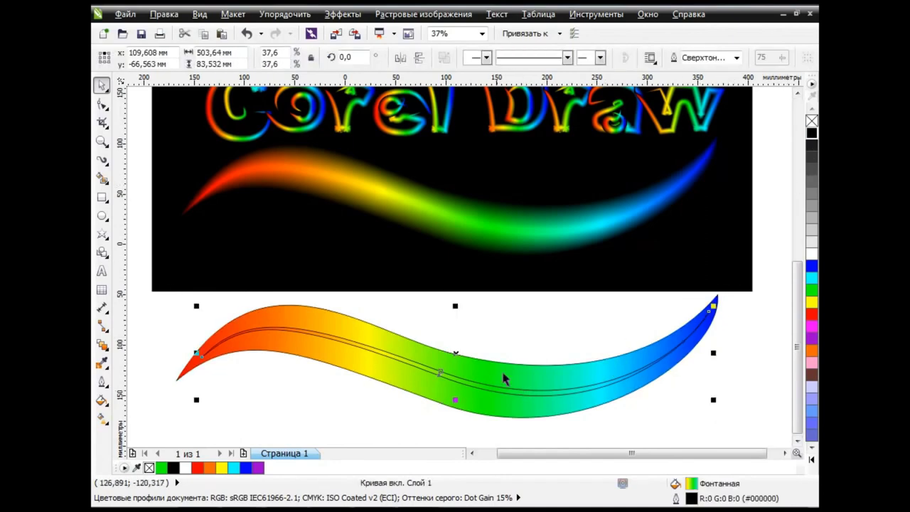
# Undo an accidental move, then apply Uniform transparency to the lower wave's fill only.
pyautogui.moveTo(504, 379); pyautogui.dragTo(480, 316)
pyautogui.click(247, 34)
pyautogui.click(101, 344)
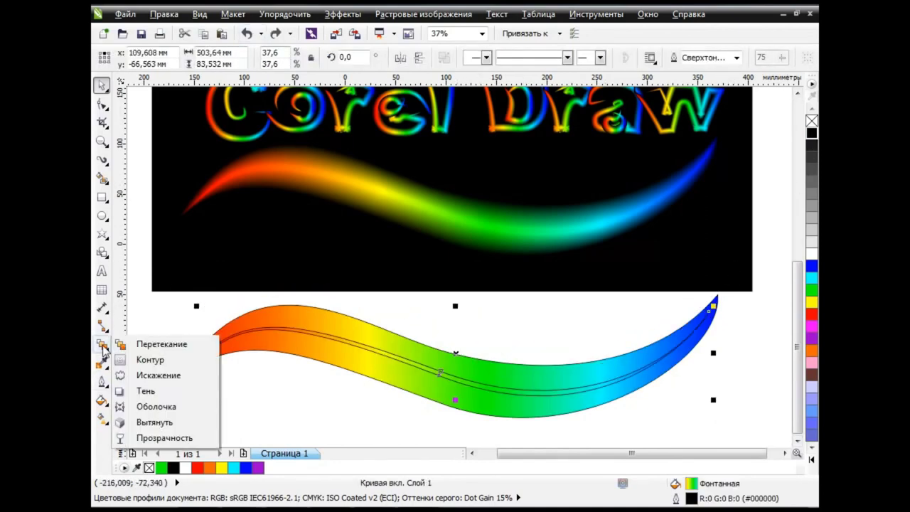
pyautogui.click(173, 436)
pyautogui.click(190, 58)
pyautogui.click(164, 78)
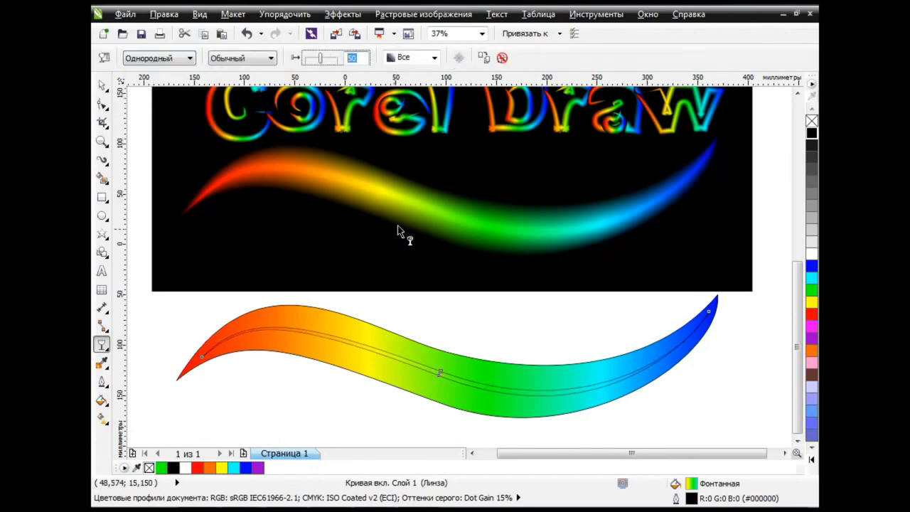
pyautogui.write('98')
pyautogui.click(419, 58)
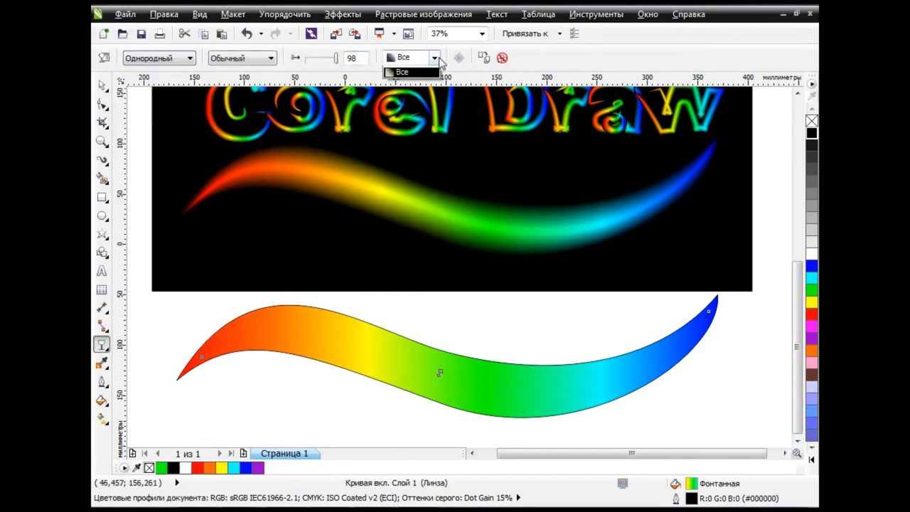
pyautogui.click(427, 72)
# Reapply Uniform transparency at 99 so the wave nearly vanishes, then reselect it.
pyautogui.click(483, 378)
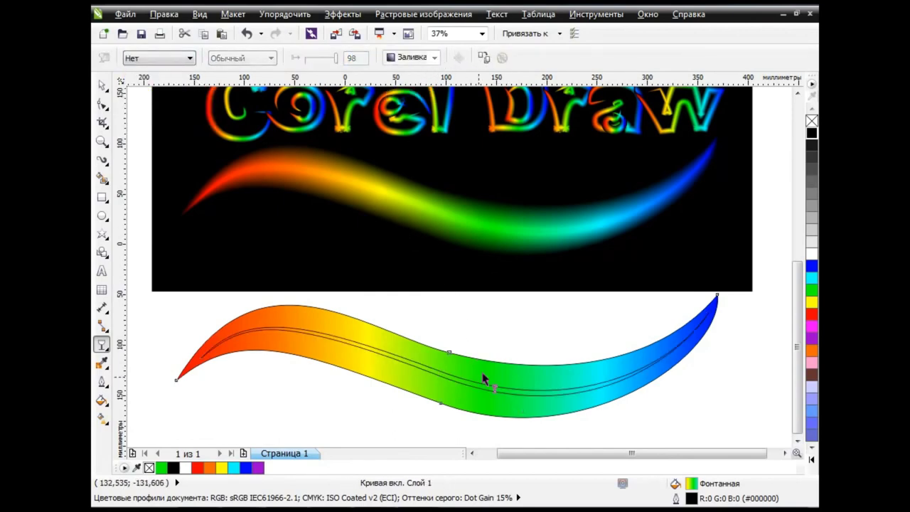
pyautogui.click(188, 58)
pyautogui.click(164, 78)
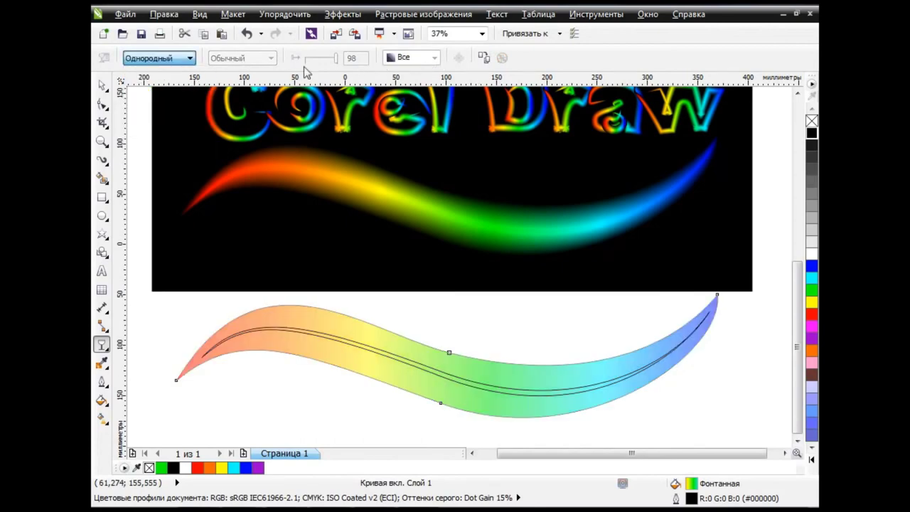
pyautogui.click(356, 57)
pyautogui.write('99')
pyautogui.press('Return')
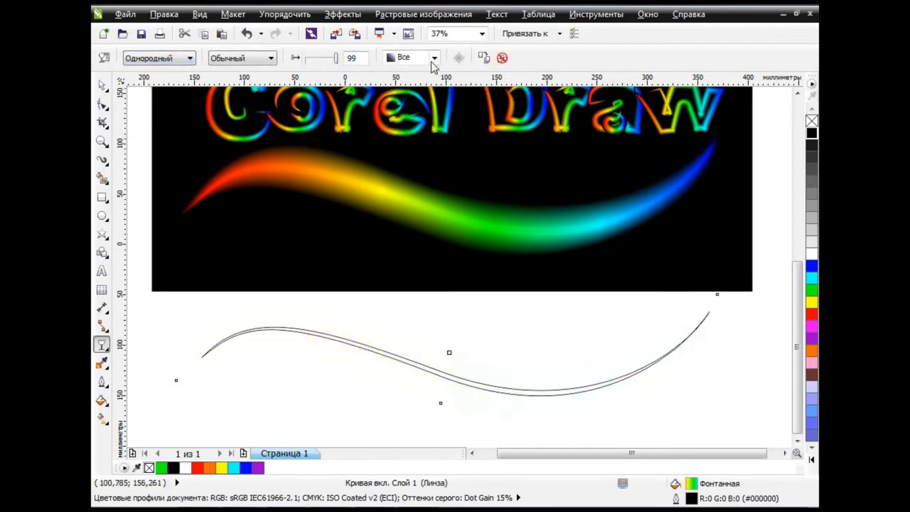
pyautogui.press('space')
pyautogui.click(462, 382)
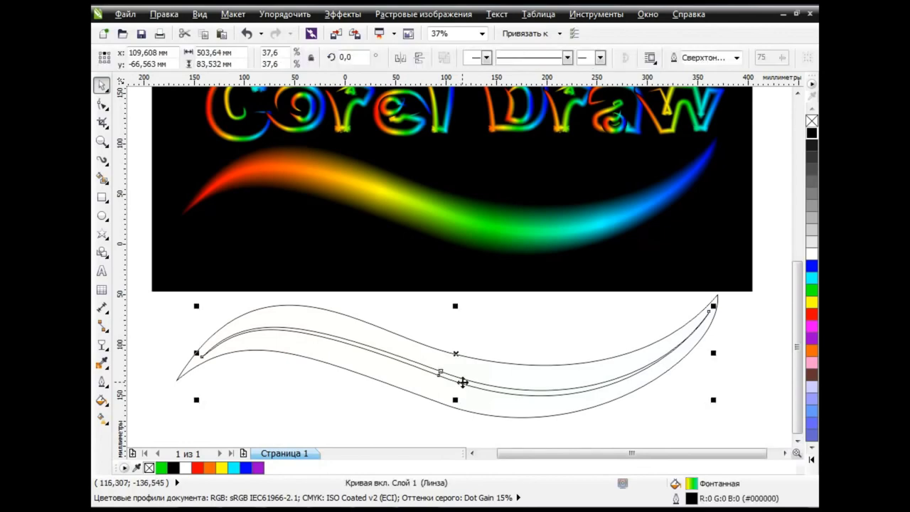
pyautogui.scroll(1, 427, 370)
pyautogui.scroll(-1, 427, 370)
pyautogui.click(102, 344)
# Blend the inner curve into the outer wave shape and remove the blend's outlines.
pyautogui.click(163, 343)
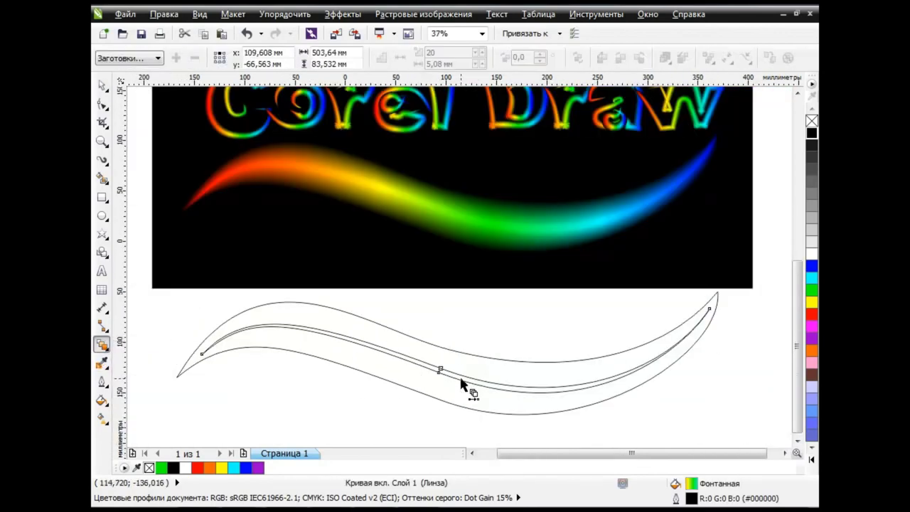
pyautogui.moveTo(462, 382)
pyautogui.mouseDown()
pyautogui.moveTo(462, 400)
pyautogui.moveTo(469, 219)
pyautogui.mouseUp()
pyautogui.rightClick(810, 120)
pyautogui.press('space')
# Stretch the glow blend wider and much taller, then pull its sides back in.
pyautogui.scroll(1, 796, 256)
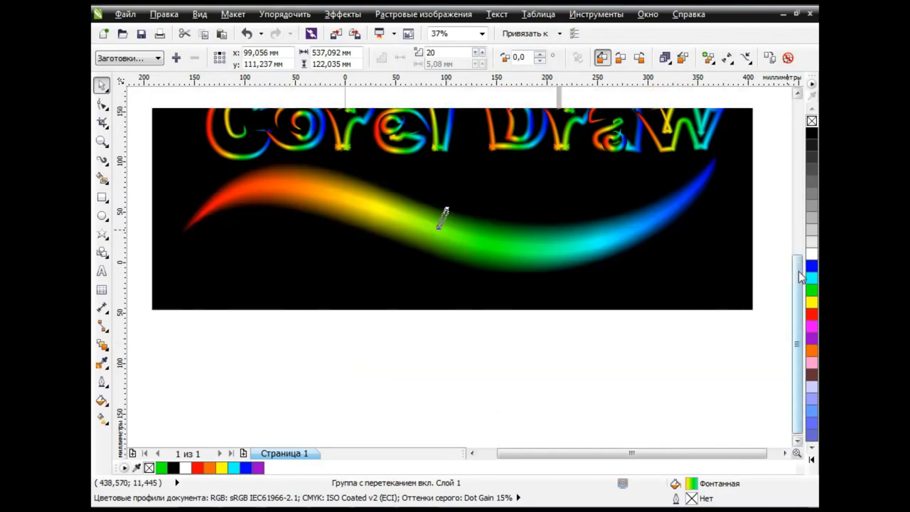
pyautogui.moveTo(167, 258); pyautogui.dragTo(122, 258)
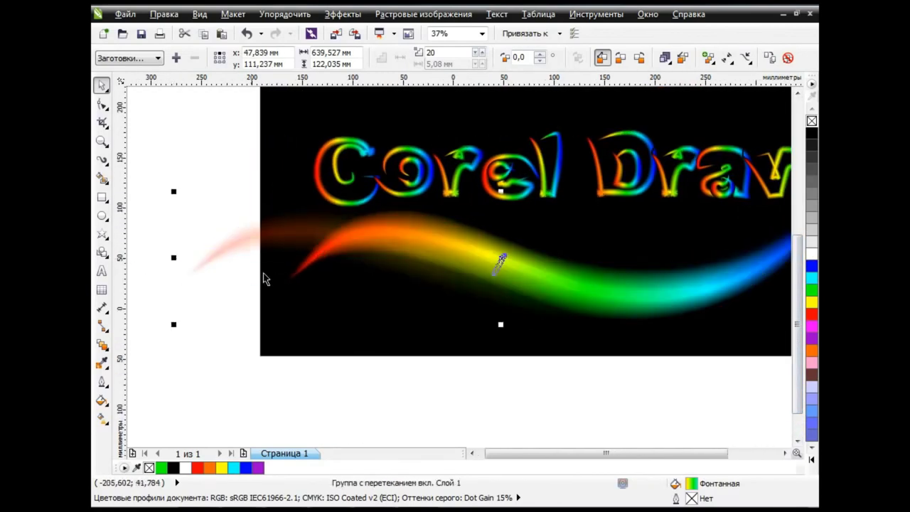
pyautogui.hscroll(3, 660, 442)
pyautogui.moveTo(702, 258); pyautogui.dragTo(764, 257)
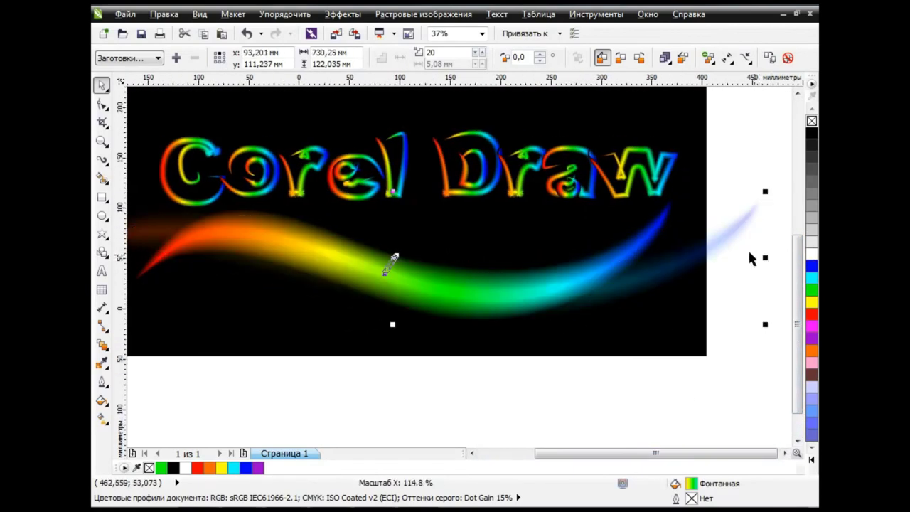
pyautogui.moveTo(392, 192); pyautogui.dragTo(397, 145)
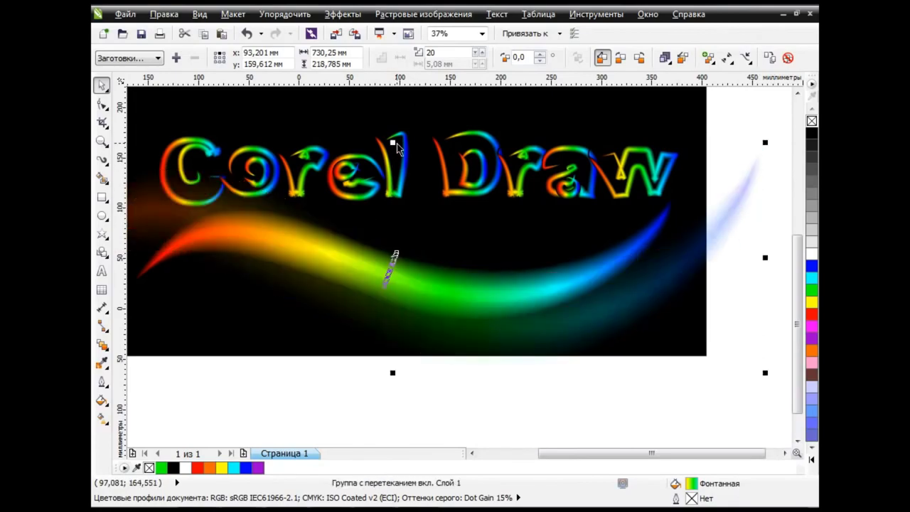
pyautogui.moveTo(764, 258); pyautogui.dragTo(707, 257)
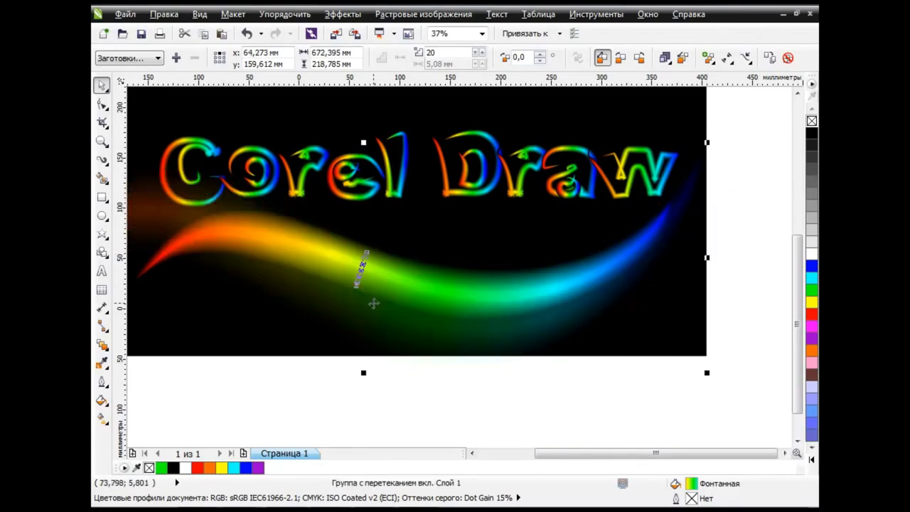
pyautogui.moveTo(363, 372); pyautogui.dragTo(362, 389)
pyautogui.hscroll(-1, 552, 457)
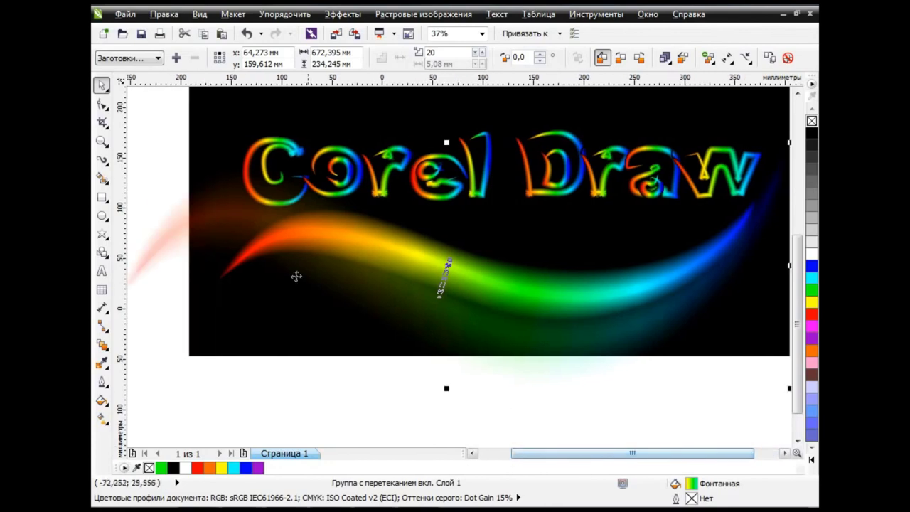
pyautogui.hscroll(-1, 507, 454)
pyautogui.moveTo(185, 265); pyautogui.dragTo(268, 266)
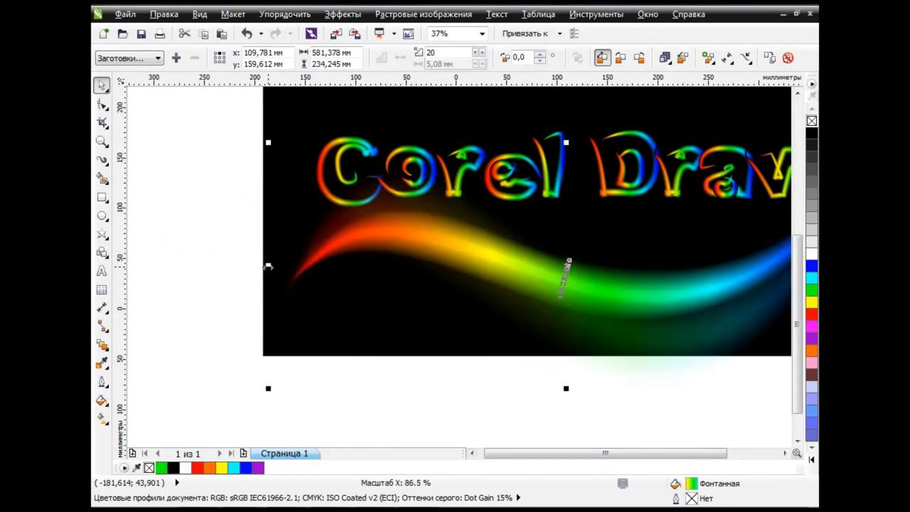
# Select the blend's end curve and put it into node editing.
pyautogui.click(728, 58)
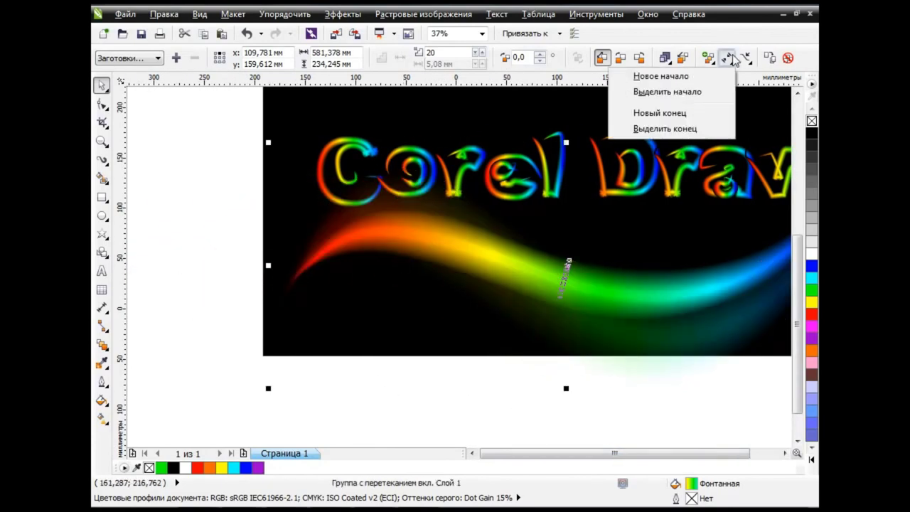
pyautogui.click(702, 130)
pyautogui.click(674, 308)
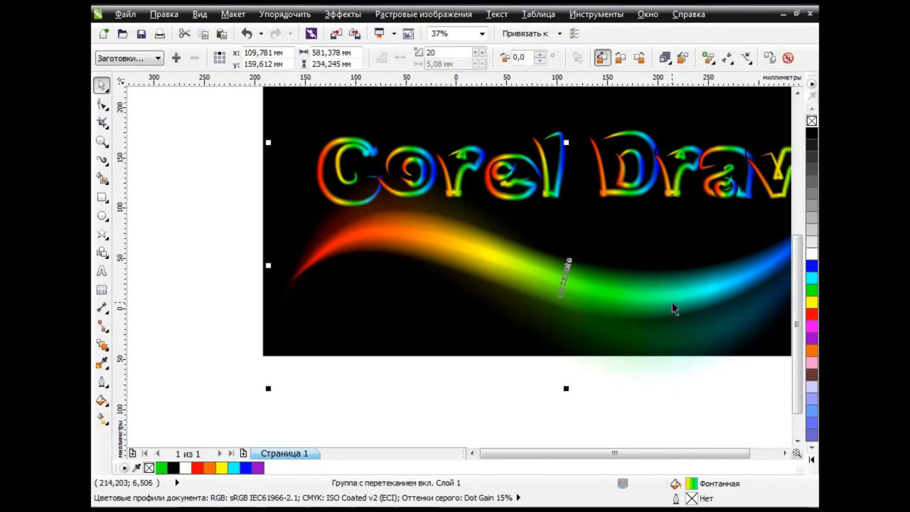
pyautogui.click(728, 58)
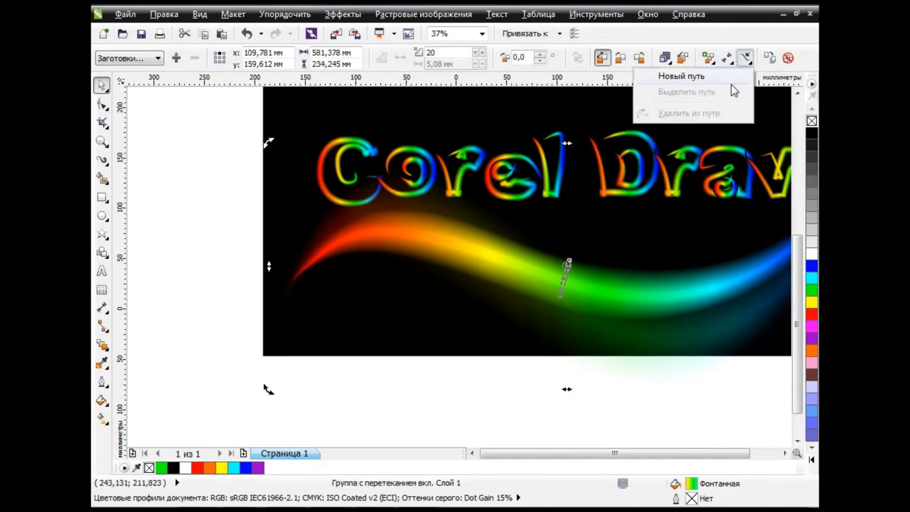
pyautogui.click(728, 58)
pyautogui.click(725, 91)
pyautogui.press('F10')
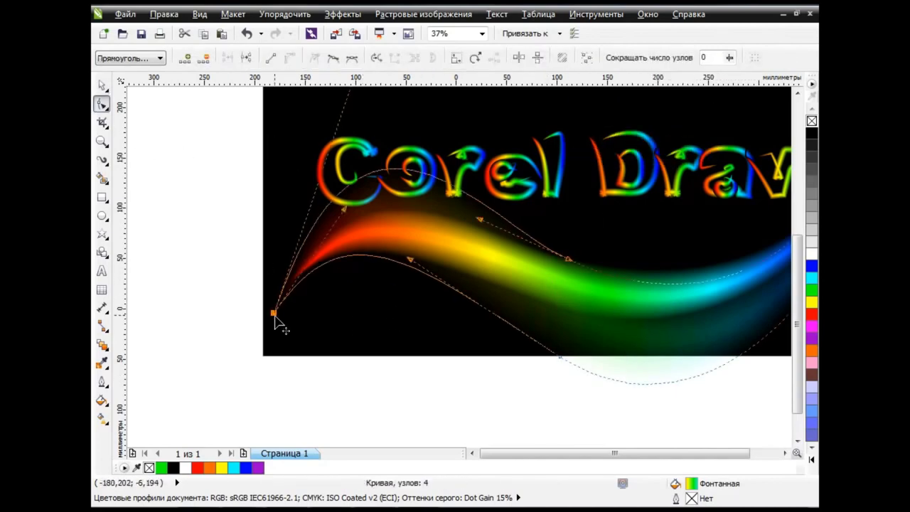
# Start reshaping the glow's outer curve nodes, cancelling a stray node move.
pyautogui.moveTo(284, 320)
pyautogui.mouseDown()
pyautogui.moveTo(367, 328)
pyautogui.moveTo(351, 346)
pyautogui.mouseUp()
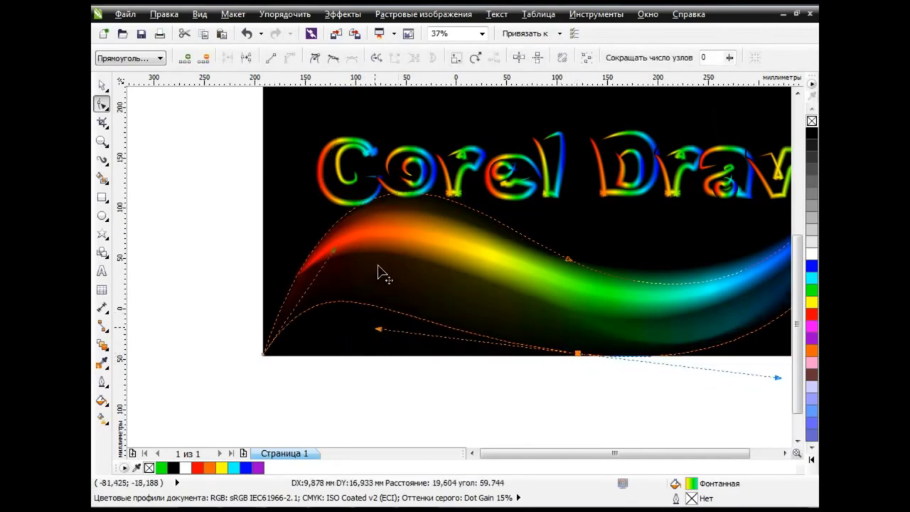
pyautogui.moveTo(561, 359); pyautogui.dragTo(380, 270)
pyautogui.moveTo(334, 253); pyautogui.dragTo(284, 212)
pyautogui.moveTo(263, 353); pyautogui.dragTo(259, 128)
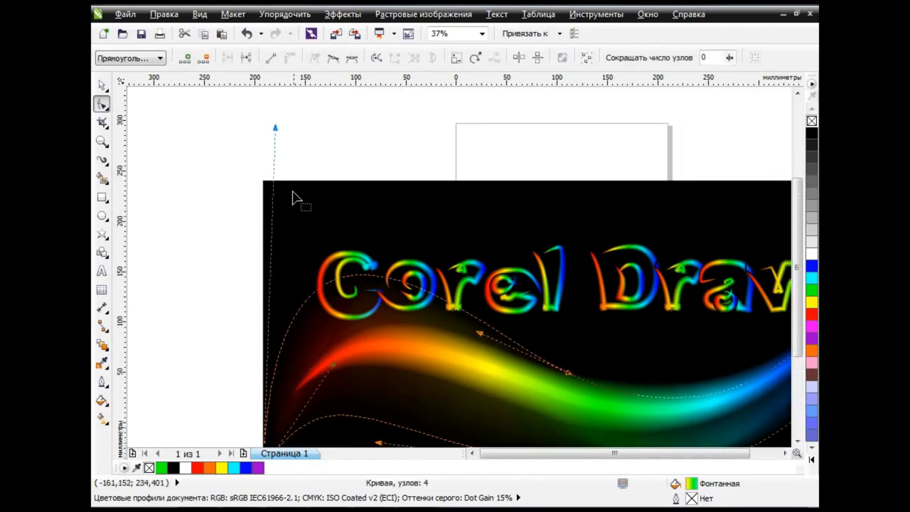
pyautogui.moveTo(259, 128); pyautogui.dragTo(279, 181)
pyautogui.press('Escape')
pyautogui.scroll(-3, 454, 285)
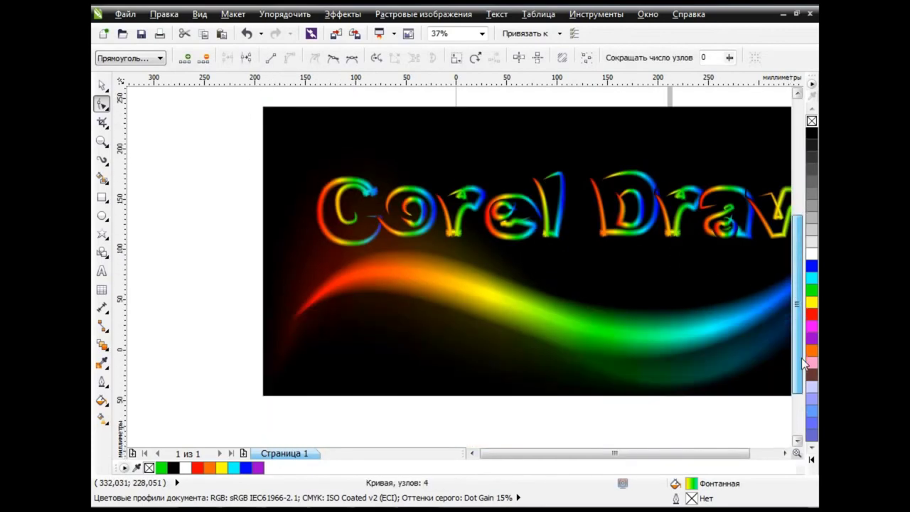
pyautogui.moveTo(616, 453); pyautogui.dragTo(641, 454)
# Raise the outer curve's nodes and handles into a tall arch behind the letters.
pyautogui.moveTo(433, 304); pyautogui.dragTo(435, 264)
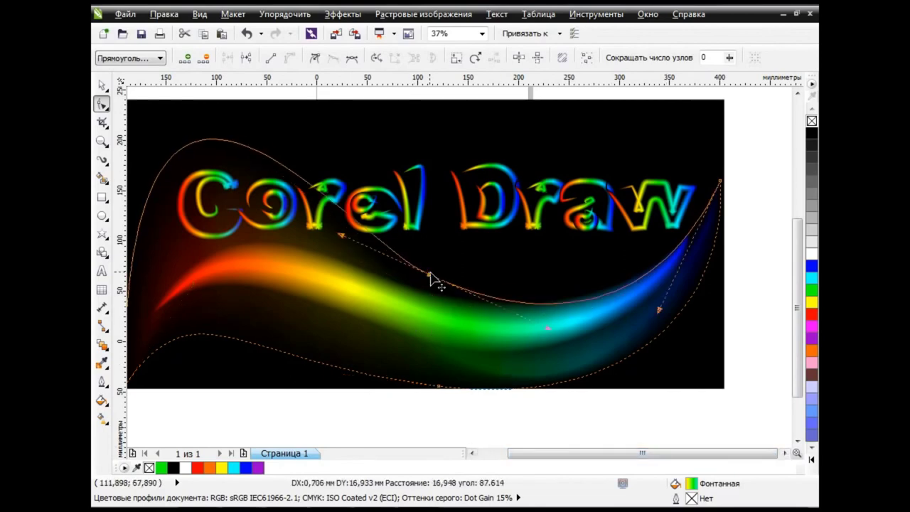
pyautogui.moveTo(720, 181); pyautogui.dragTo(719, 150)
pyautogui.moveTo(660, 279); pyautogui.dragTo(716, 346)
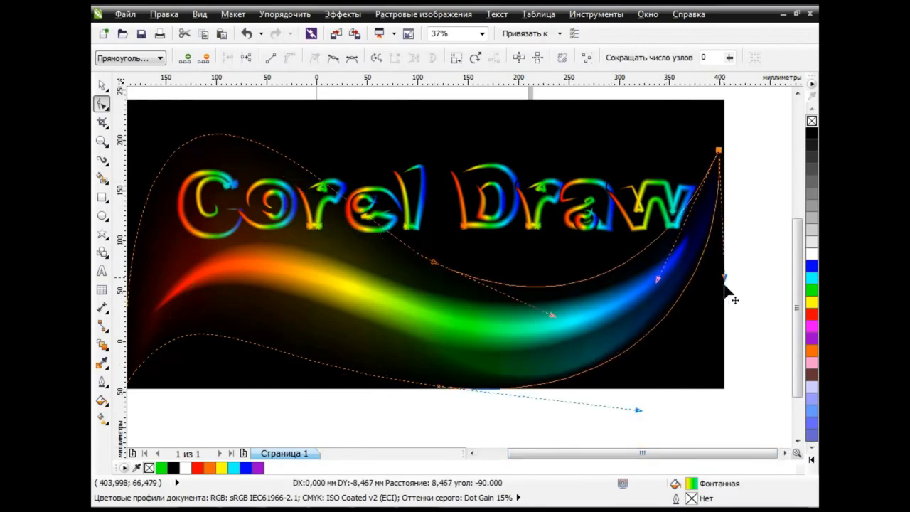
pyautogui.moveTo(657, 284); pyautogui.dragTo(627, 247)
pyautogui.moveTo(432, 263); pyautogui.dragTo(579, 259)
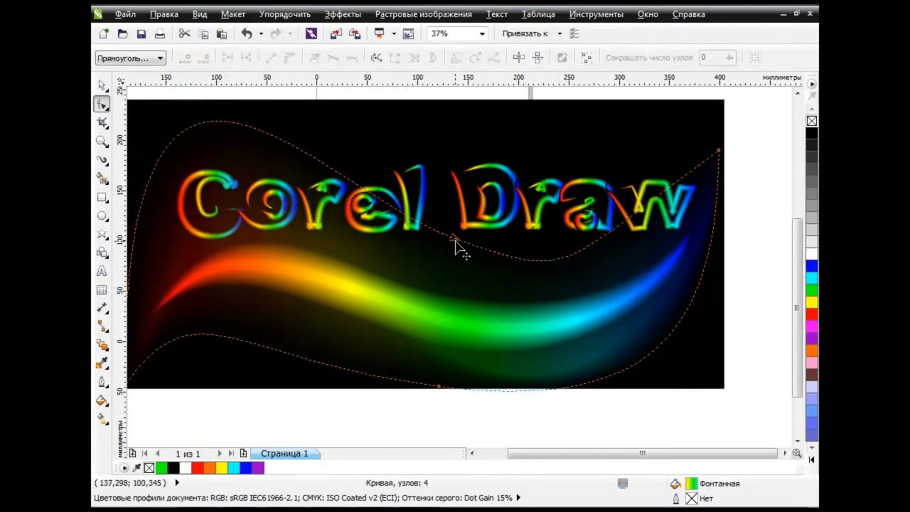
pyautogui.moveTo(458, 246)
pyautogui.mouseDown()
pyautogui.moveTo(517, 246)
pyautogui.moveTo(543, 226)
pyautogui.mouseUp()
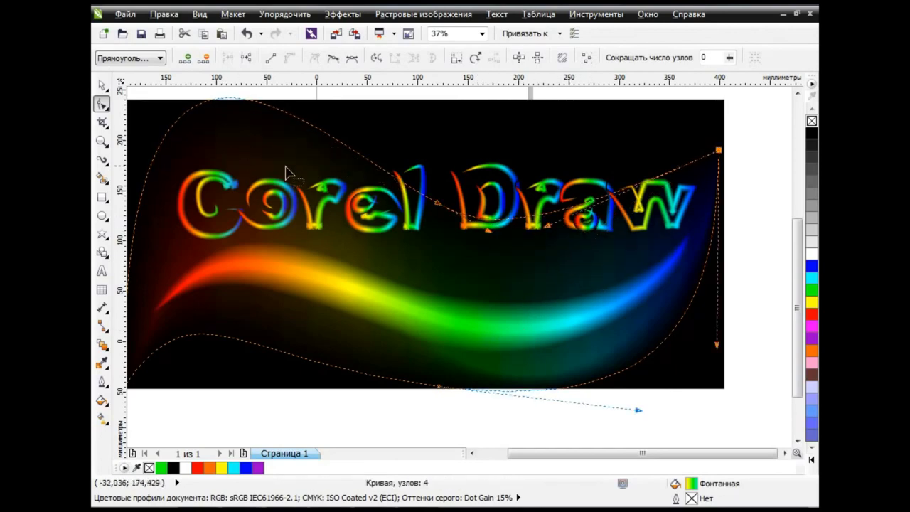
pyautogui.click(103, 85)
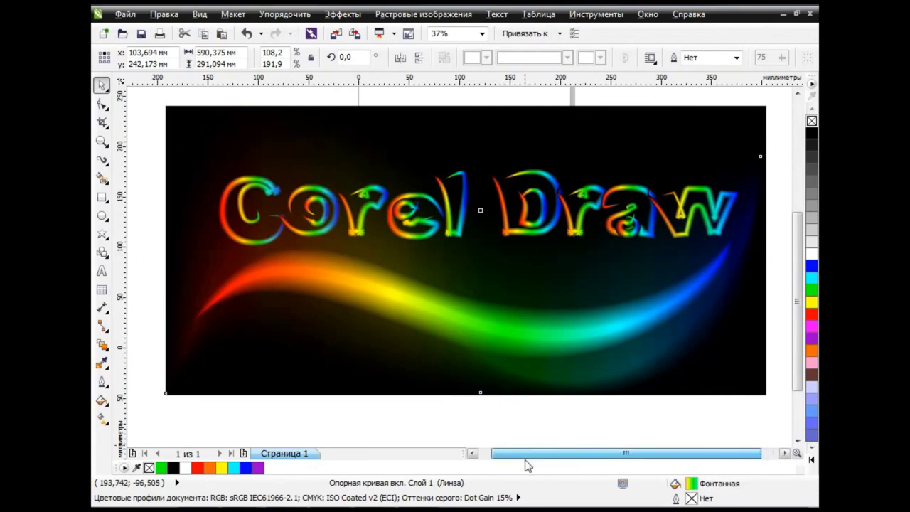
pyautogui.moveTo(531, 453); pyautogui.dragTo(525, 452)
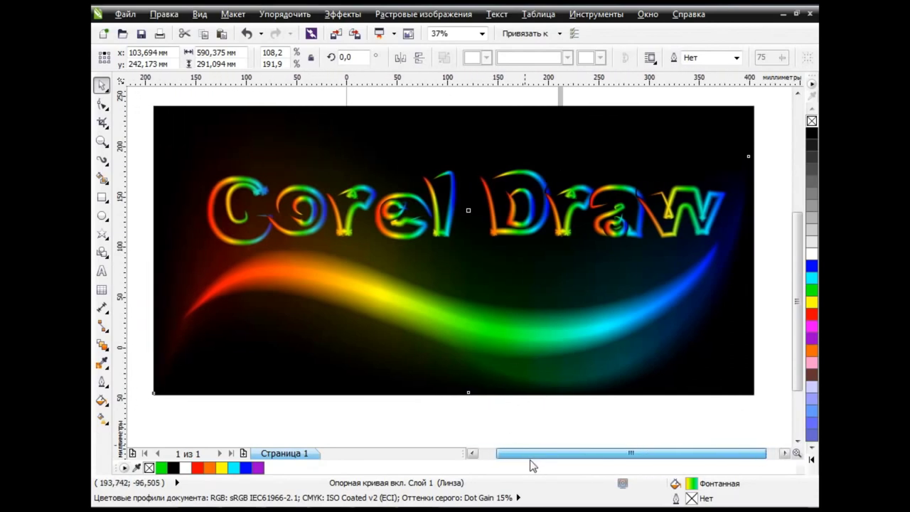